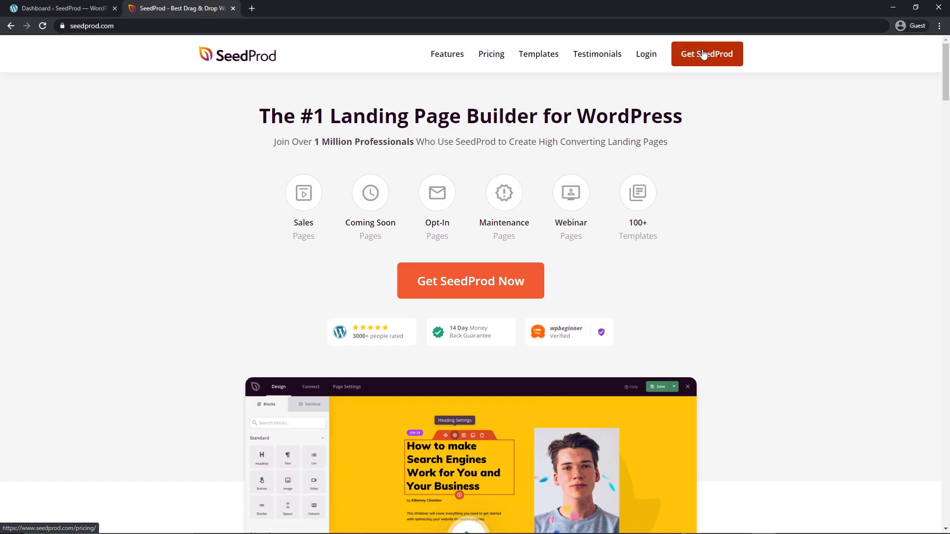
Sign in to the SeedProd account and download the Landing Page Pro 6.0.11.2 plugin zip.
left_click(646, 55)
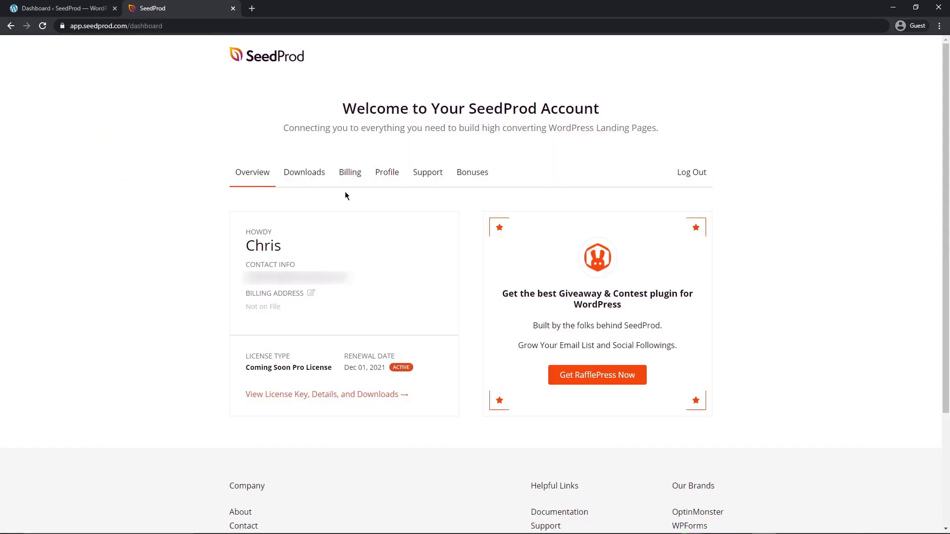
left_click(304, 178)
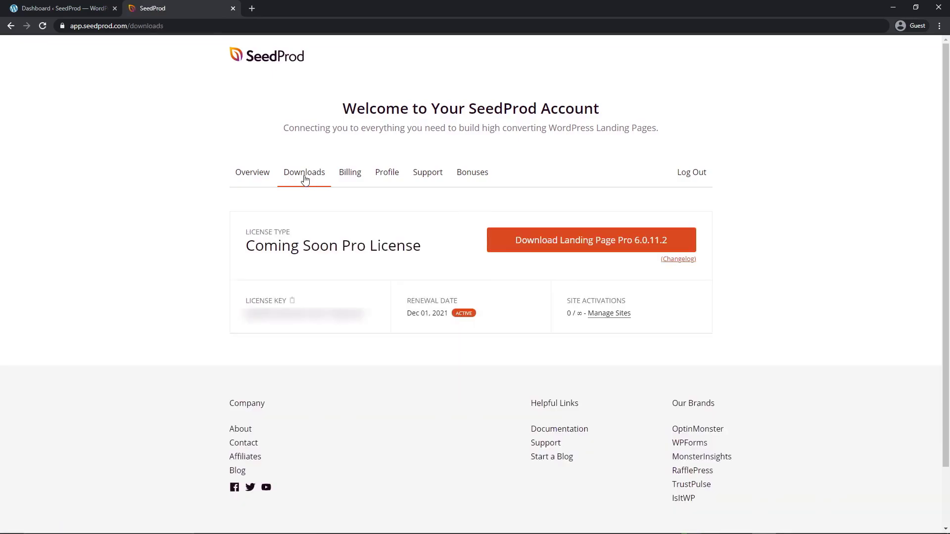
left_click(589, 248)
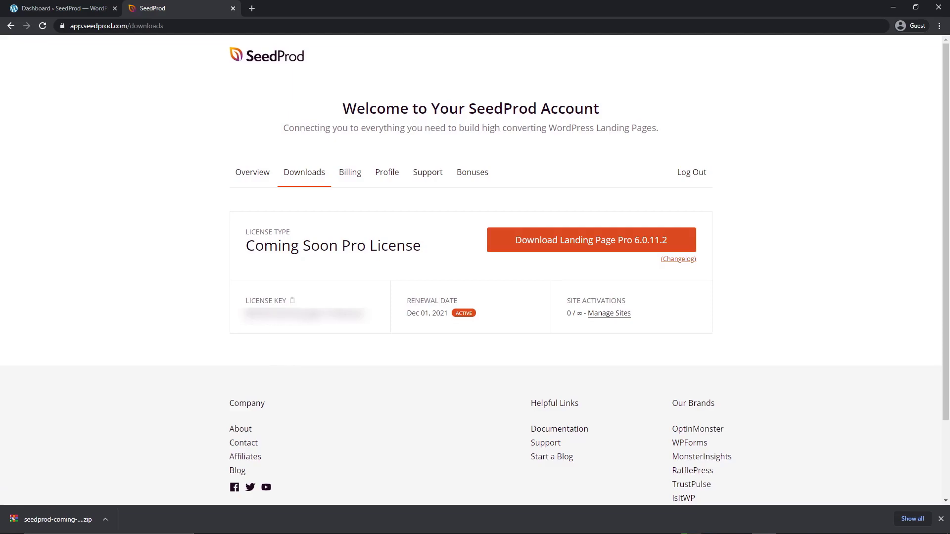
Upload the downloaded SeedProd zip under Plugins > Add New, install it and activate it.
left_click(232, 9)
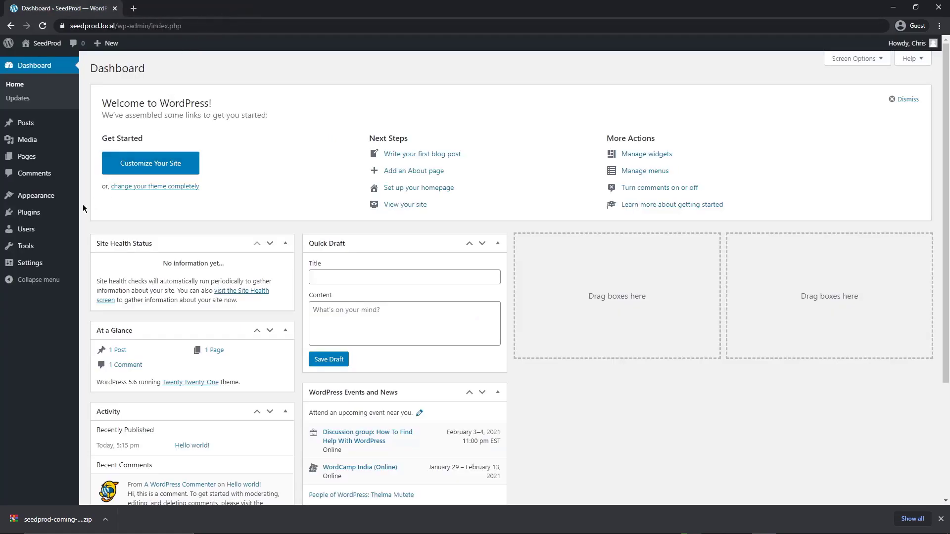
mouse_move(27, 217)
left_click(94, 228)
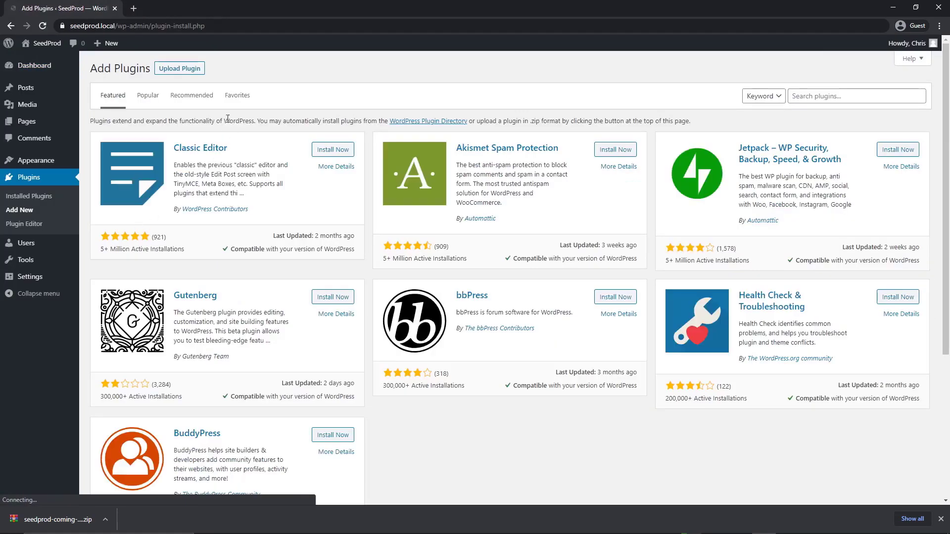
left_click(183, 70)
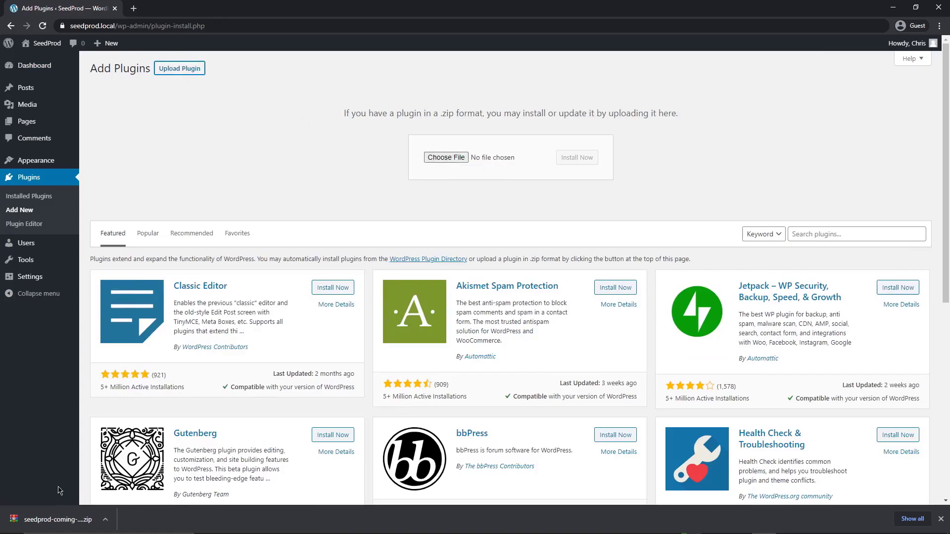
left_click_drag(54, 519, 450, 158)
left_click(575, 159)
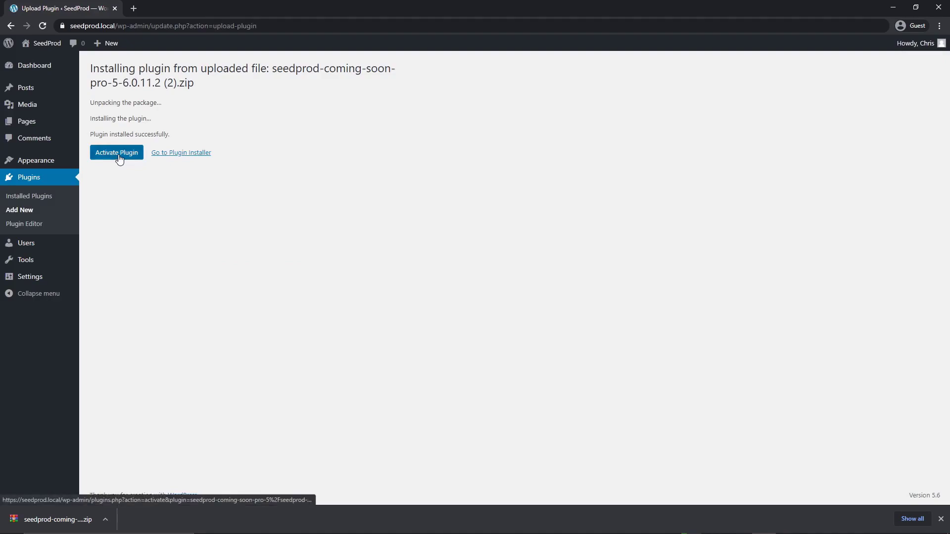
left_click(118, 155)
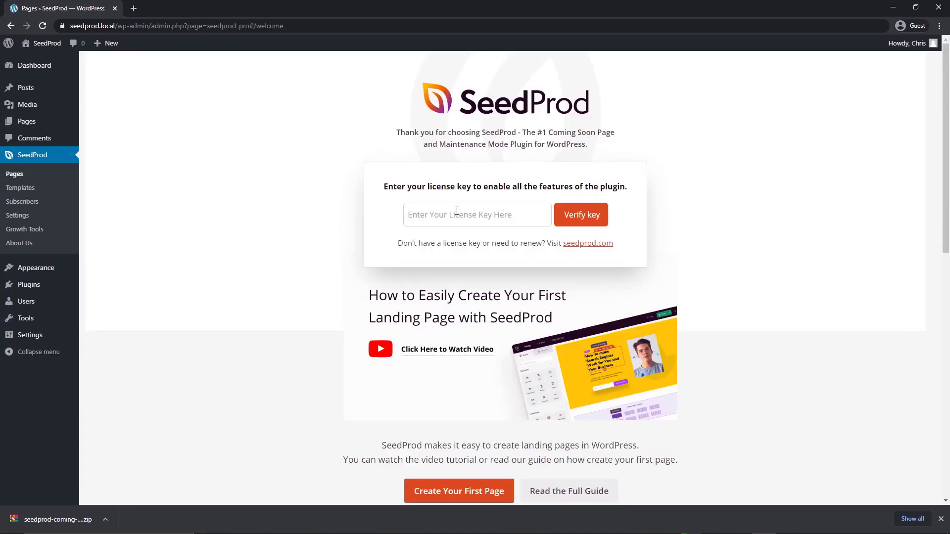
Paste the SeedProd license key into the welcome page and verify it as valid.
right_click(406, 210)
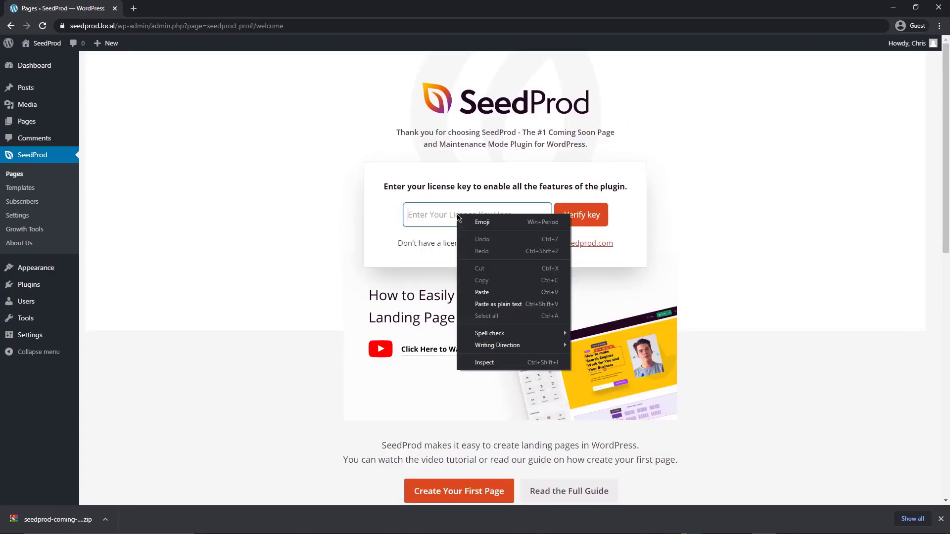
left_click(496, 291)
left_click(582, 215)
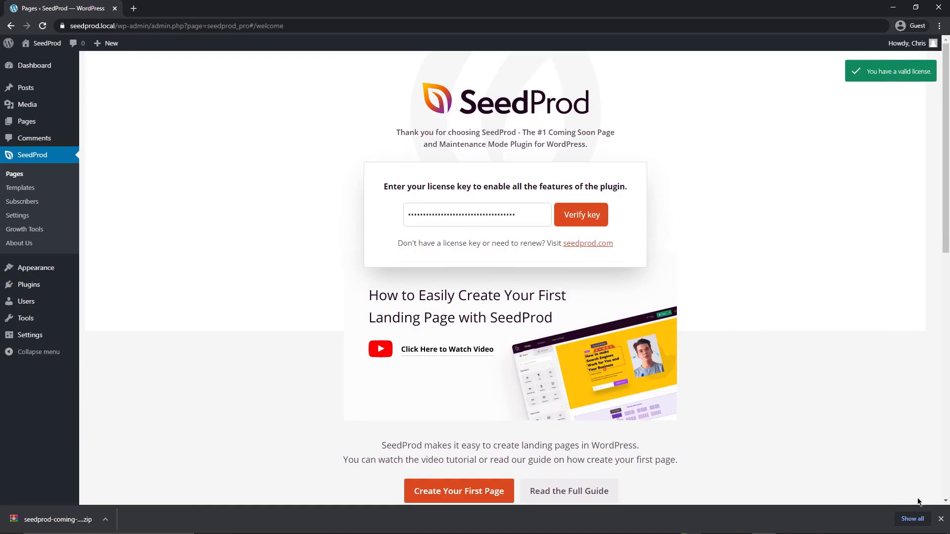
left_click(942, 520)
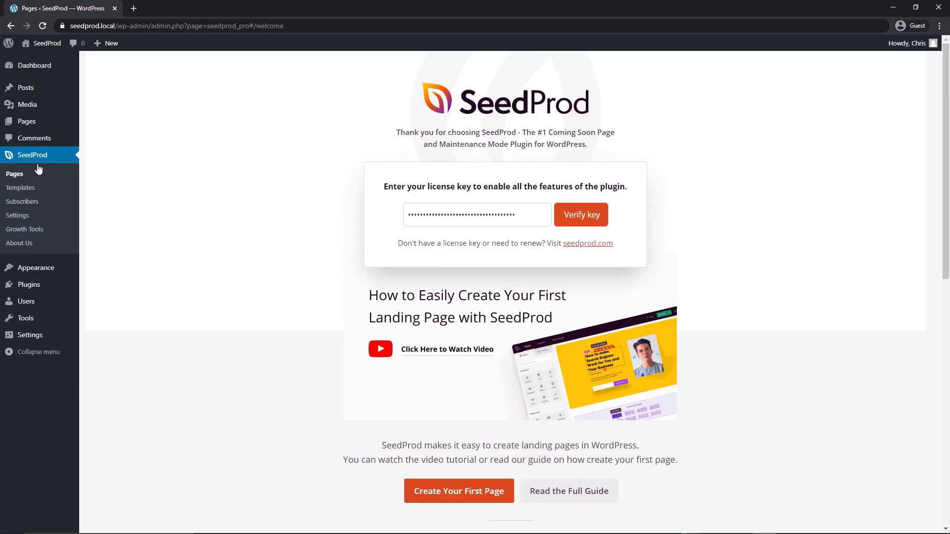
From SeedProd Pages, start a new landing page and browse the template gallery.
left_click(15, 175)
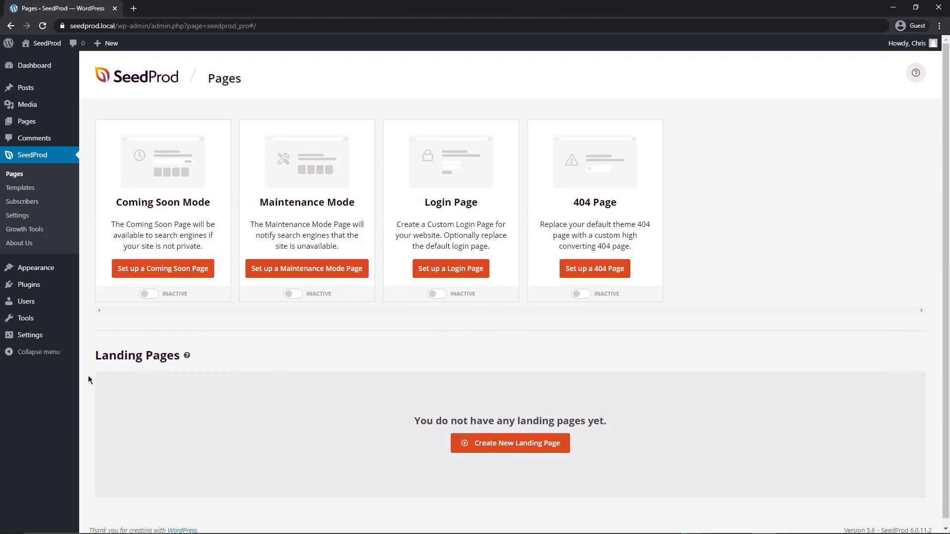
left_click(522, 448)
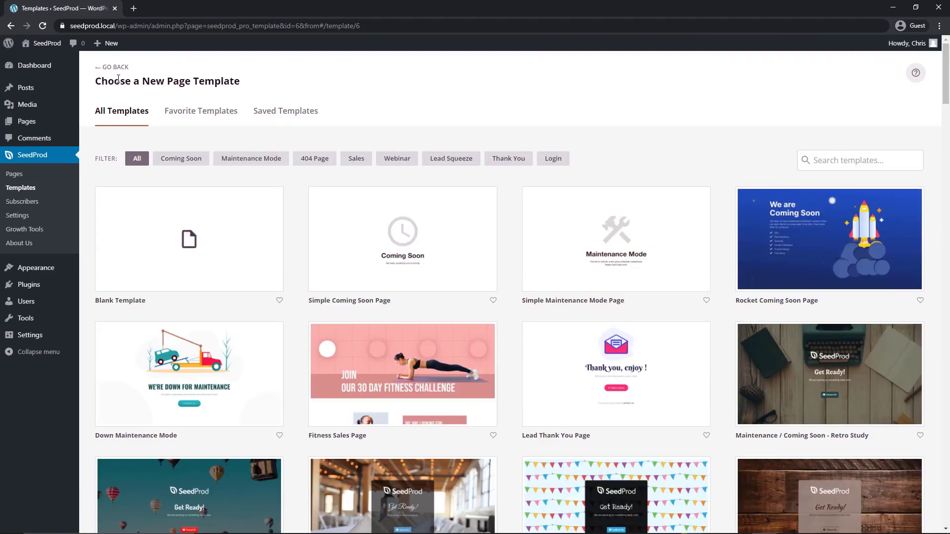
mouse_move(195, 237)
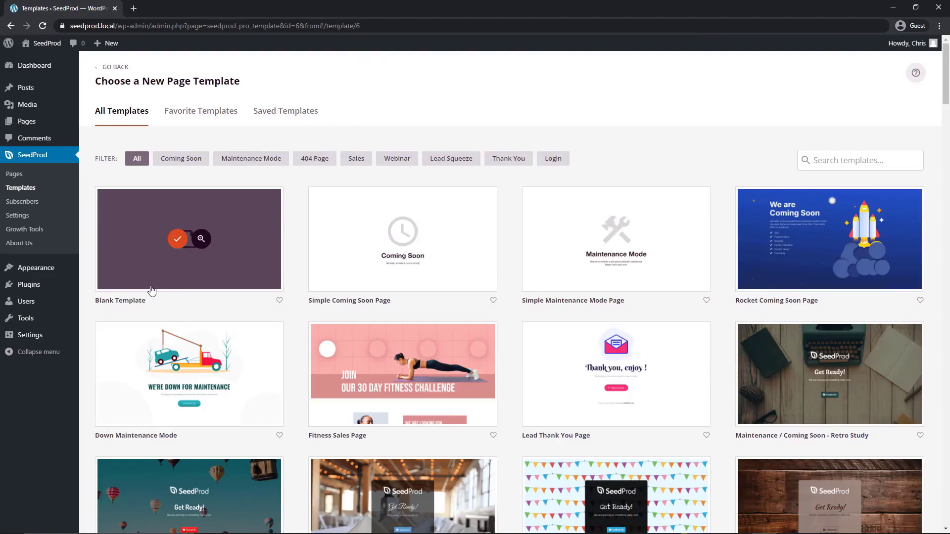
scroll(923, 307, "down", 20)
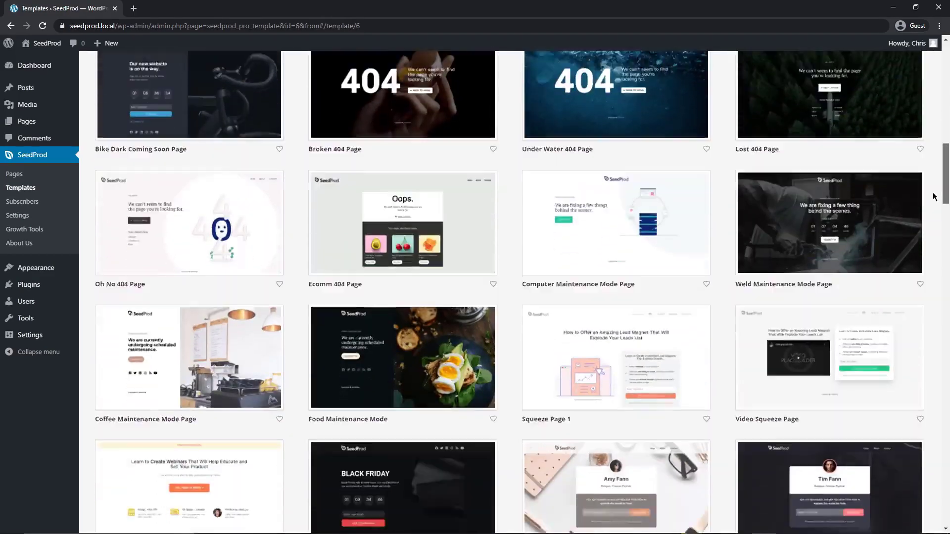
scroll(924, 306, "down", 20)
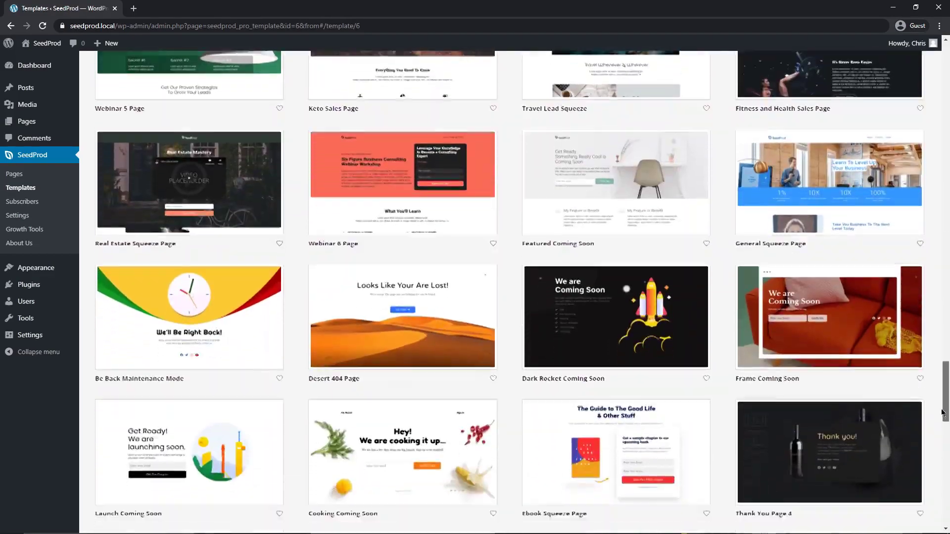
scroll(930, 338, "up", 20)
scroll(930, 338, "up", 20)
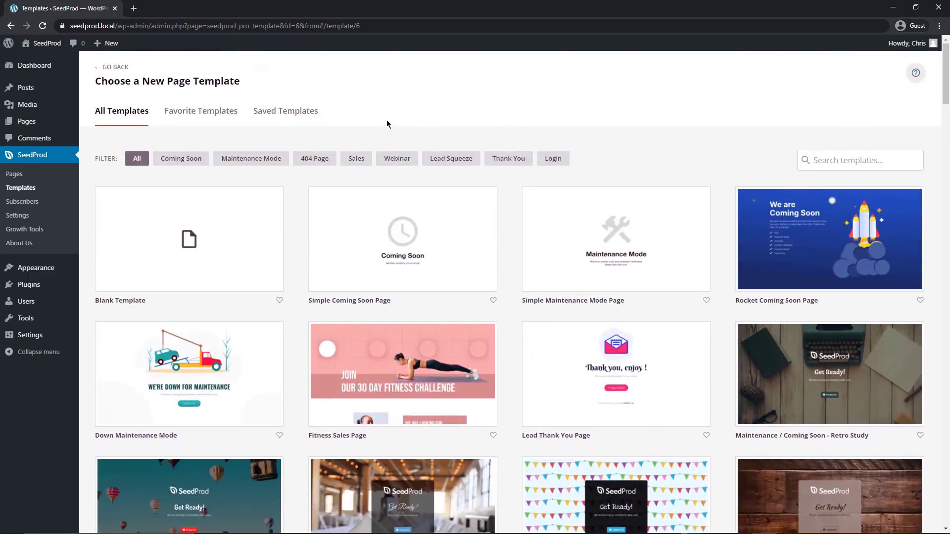
Filter the templates to Sales and look through them, including Ebook Sales Page.
left_click(357, 161)
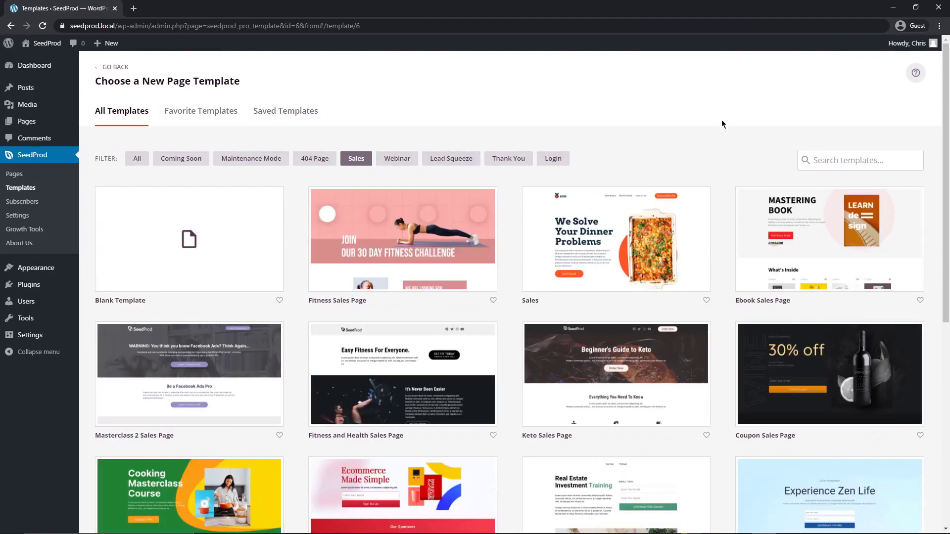
mouse_move(789, 220)
scroll(817, 243, "down", 1)
scroll(817, 243, "down", 3)
mouse_move(250, 322)
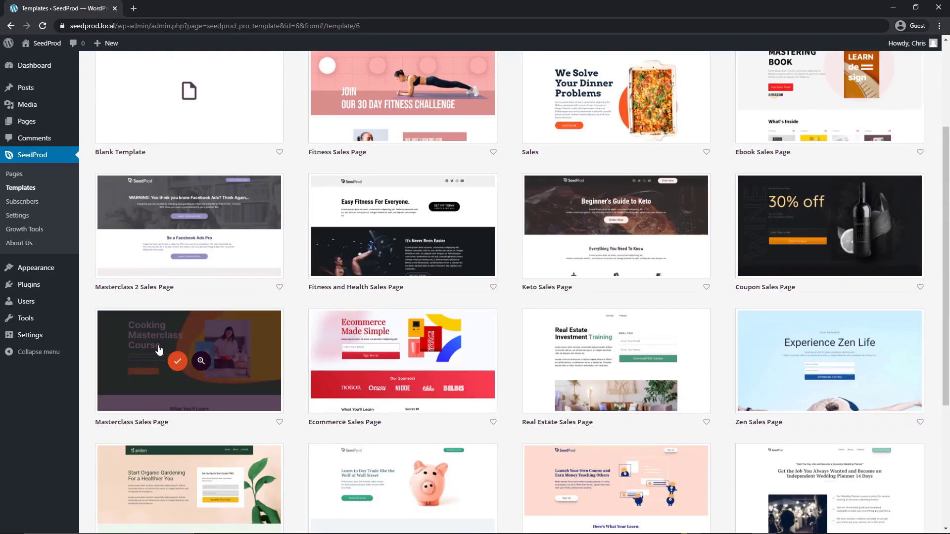
scroll(239, 361, "down", 3)
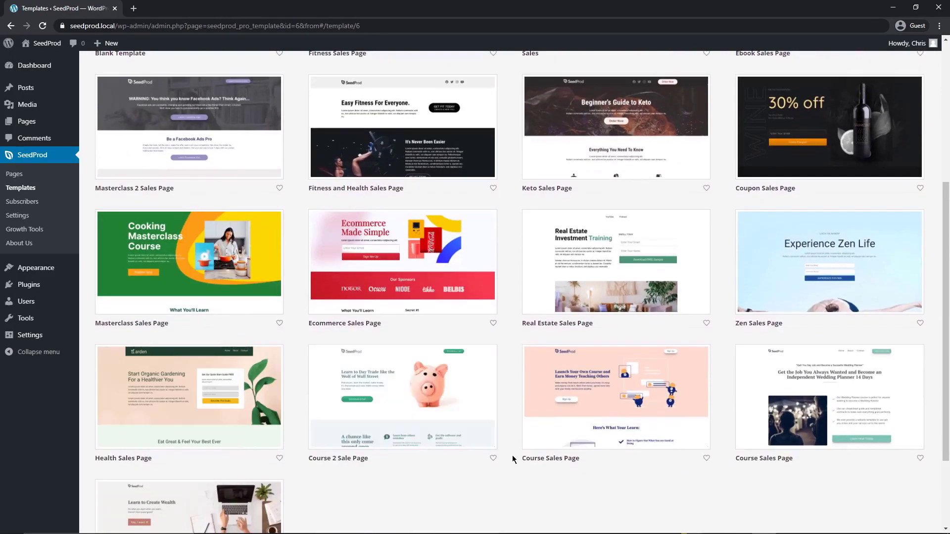
scroll(513, 459, "up", 7)
mouse_move(804, 242)
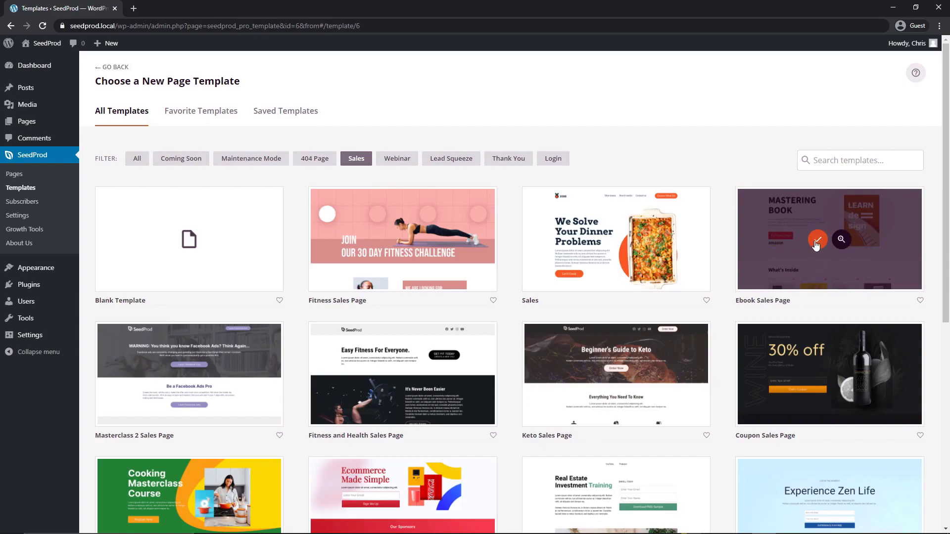
Pick the Ebook Sales Page template, name the page 'Ebook Landing', and start editing it.
left_click(817, 241)
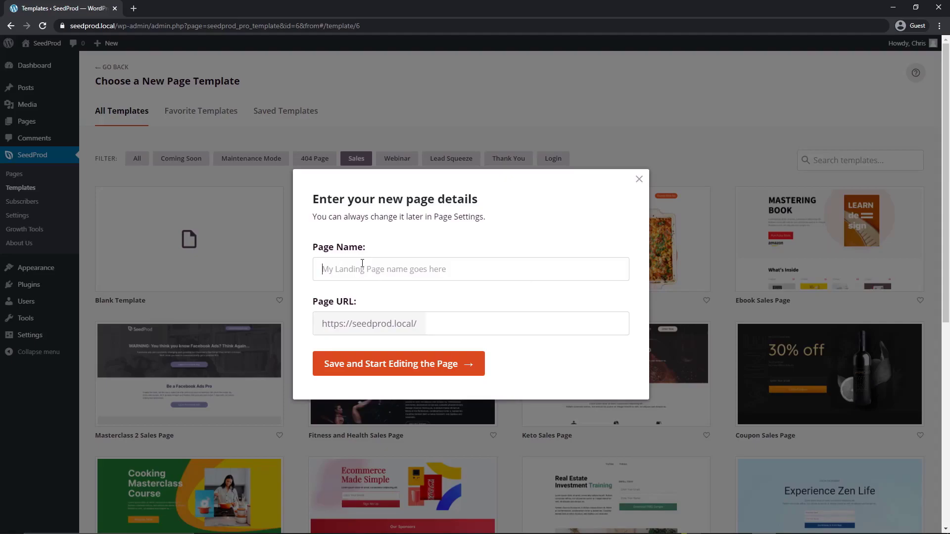
type("EBook")
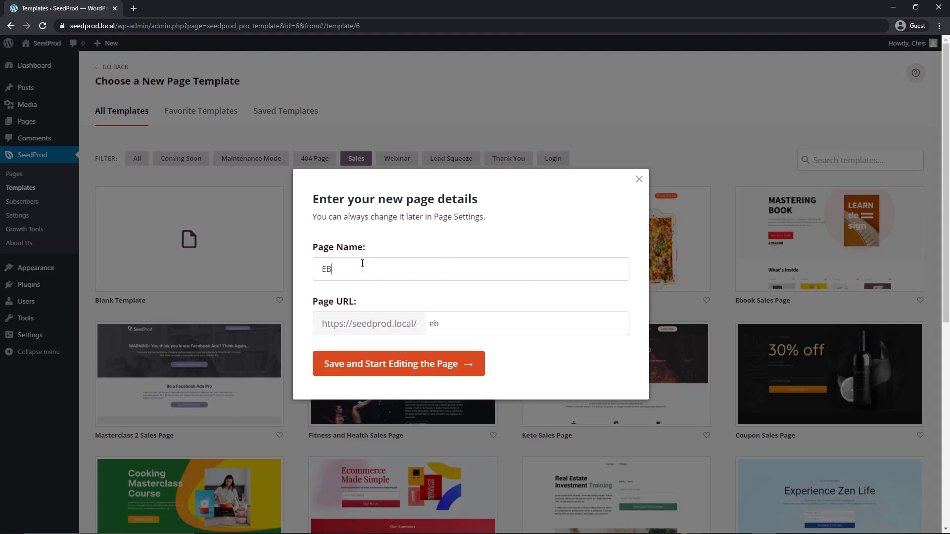
key("BackSpace")
key("BackSpace")
key("BackSpace")
key("BackSpace")
type("book Landing")
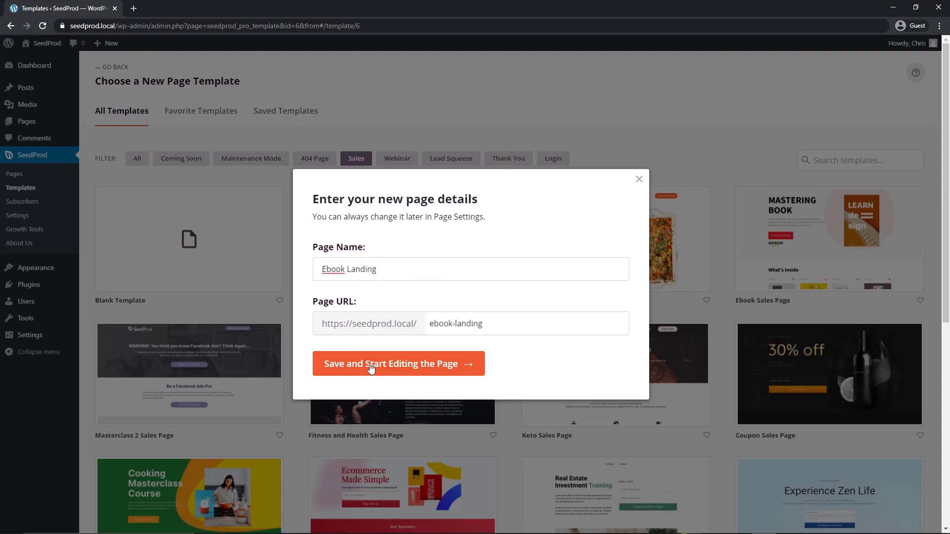
left_click(410, 369)
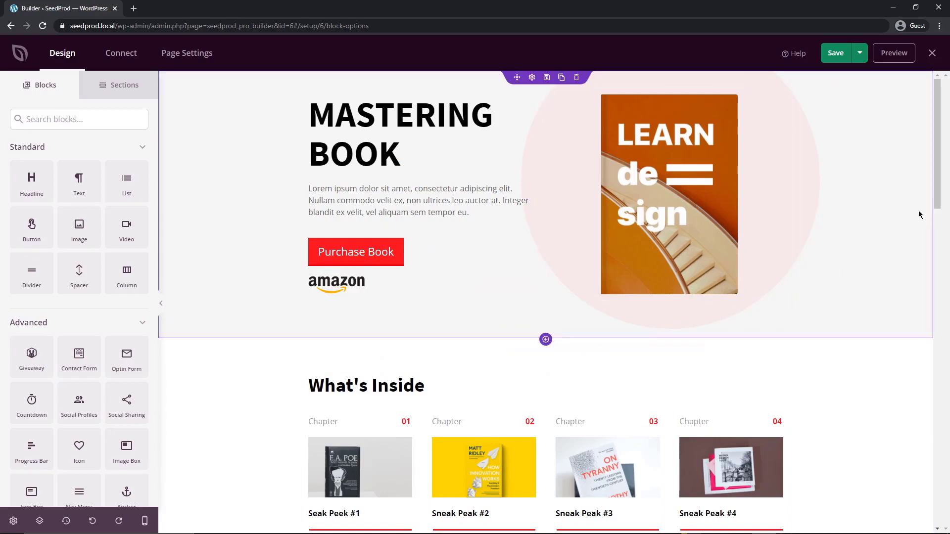
Scroll the canvas past the Secrets and About The Author sections to the reader testimonials.
mouse_move(938, 161)
left_mouse_down()
mouse_move(946, 428)
mouse_move(939, 151)
left_mouse_up()
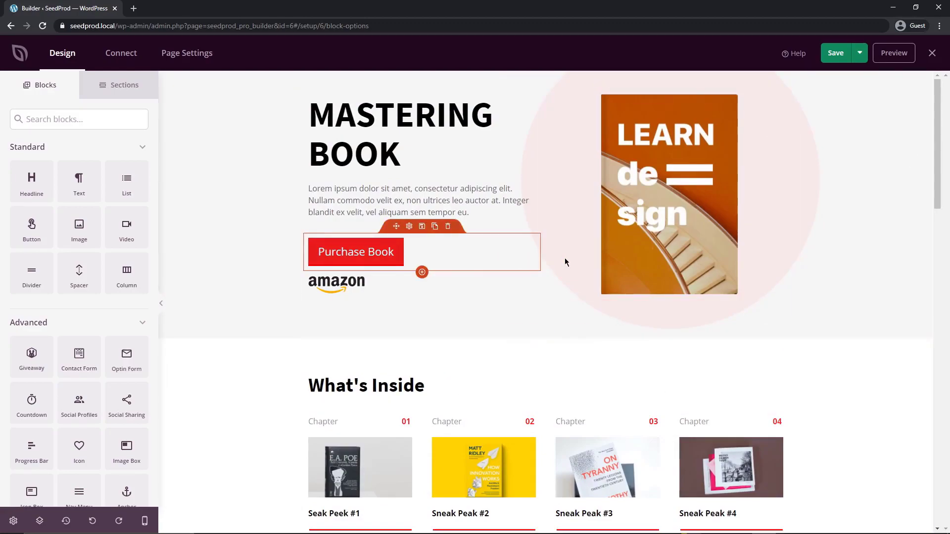
scroll(490, 327, "down", 9)
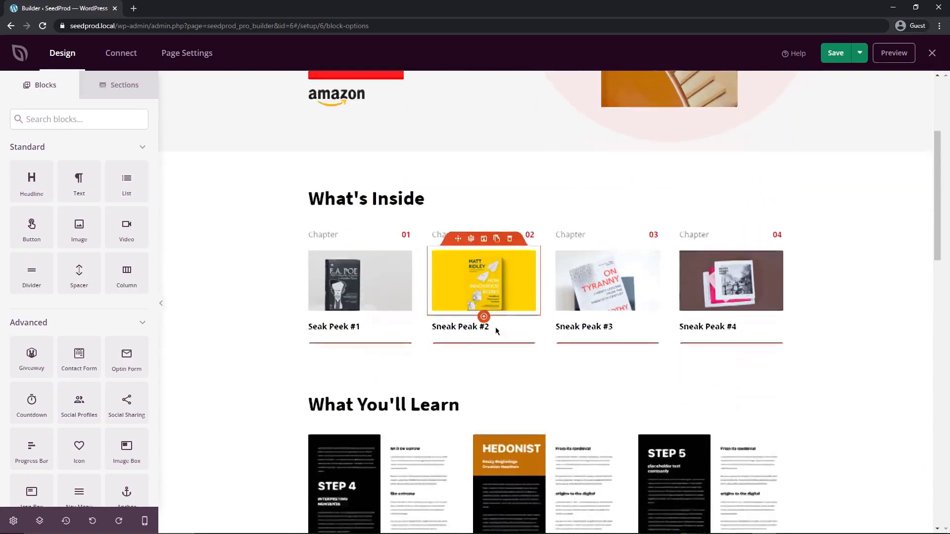
scroll(513, 322, "down", 5)
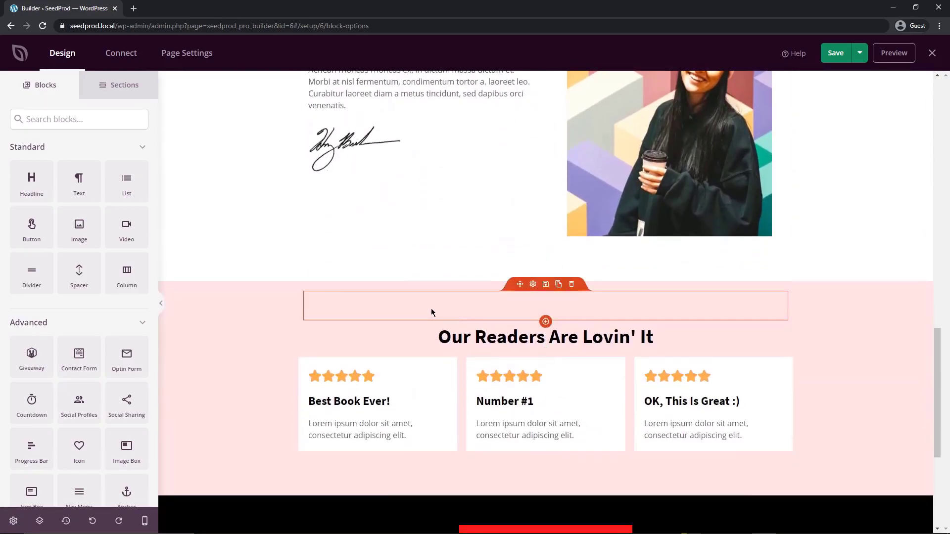
scroll(432, 313, "up", 20)
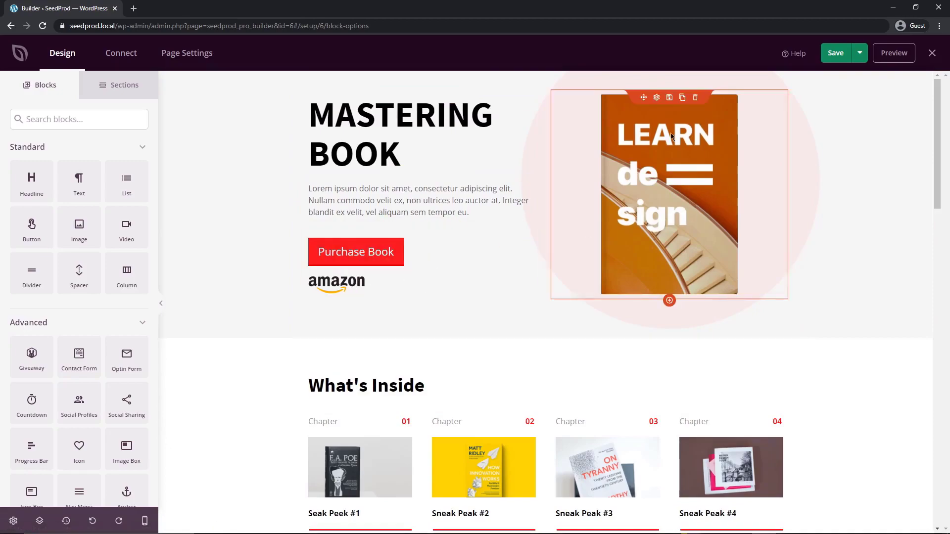
scroll(667, 162, "down", 4)
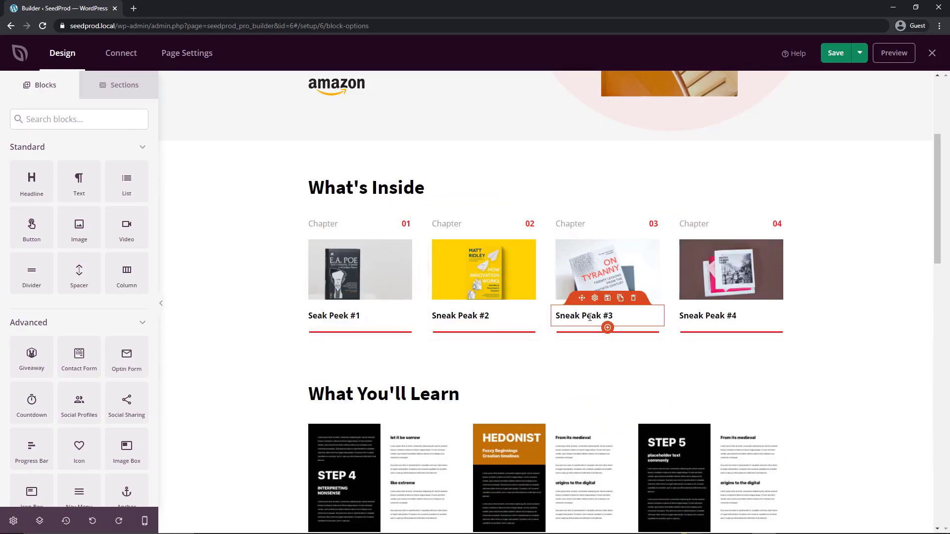
scroll(589, 320, "down", 1)
scroll(589, 320, "down", 3)
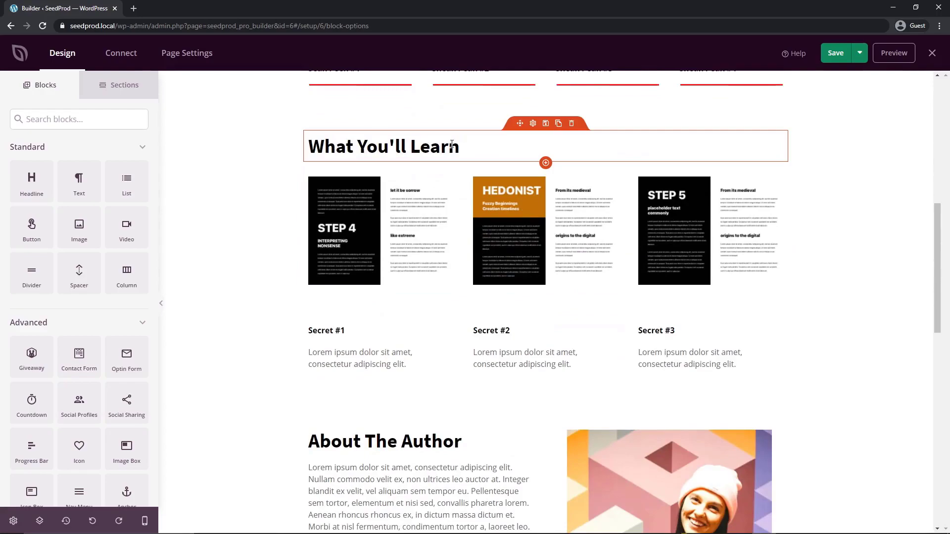
scroll(430, 250, "down", 2)
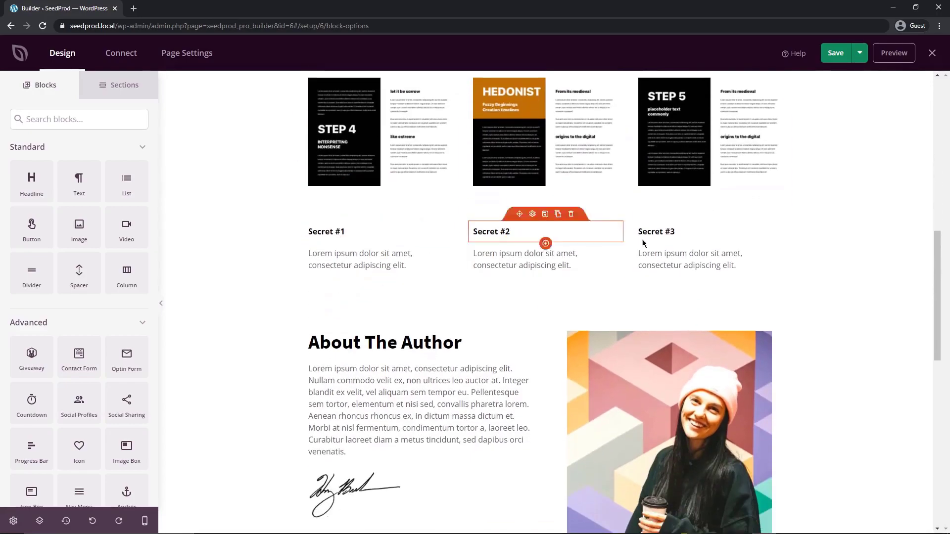
scroll(651, 243, "down", 3)
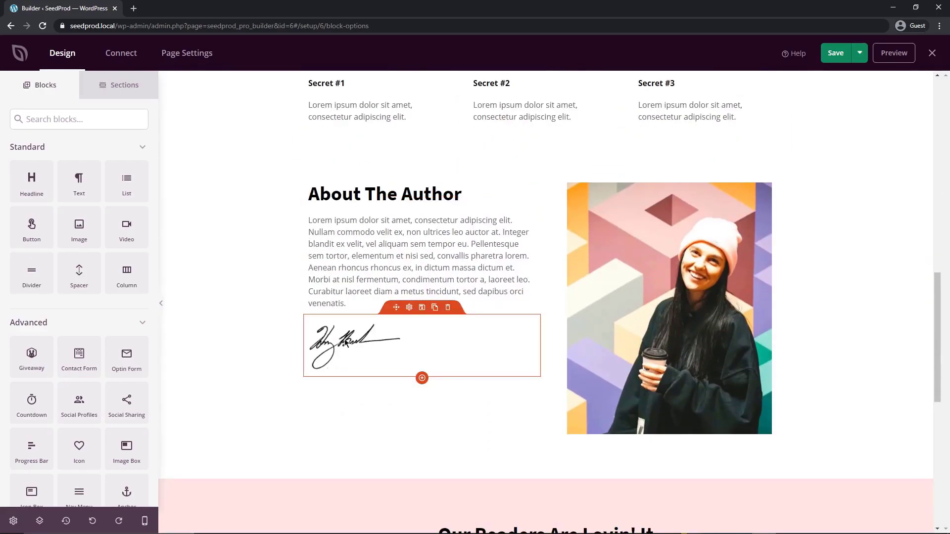
scroll(500, 346, "down", 5)
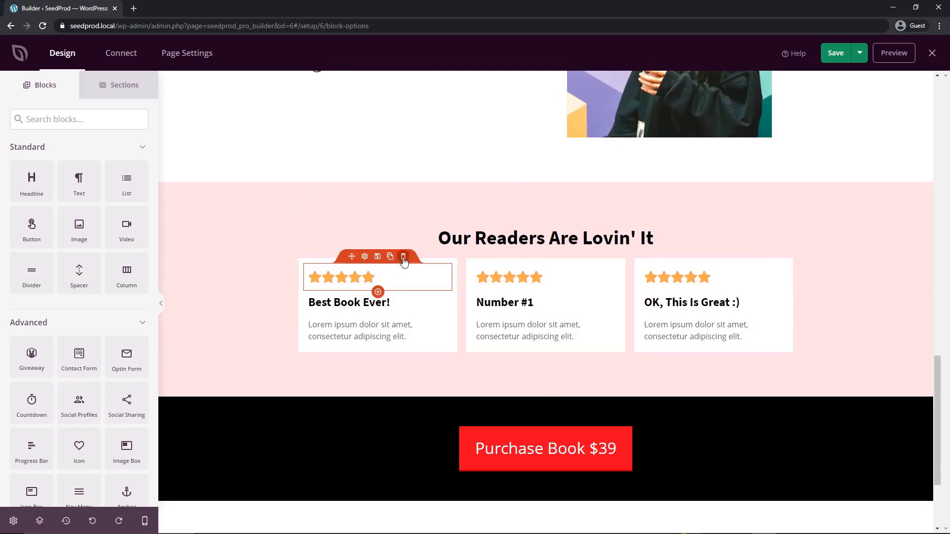
Delete the first card's old stars and add a Star Rating block under 'Best Book Ever!'.
left_click(403, 256)
left_click(443, 310)
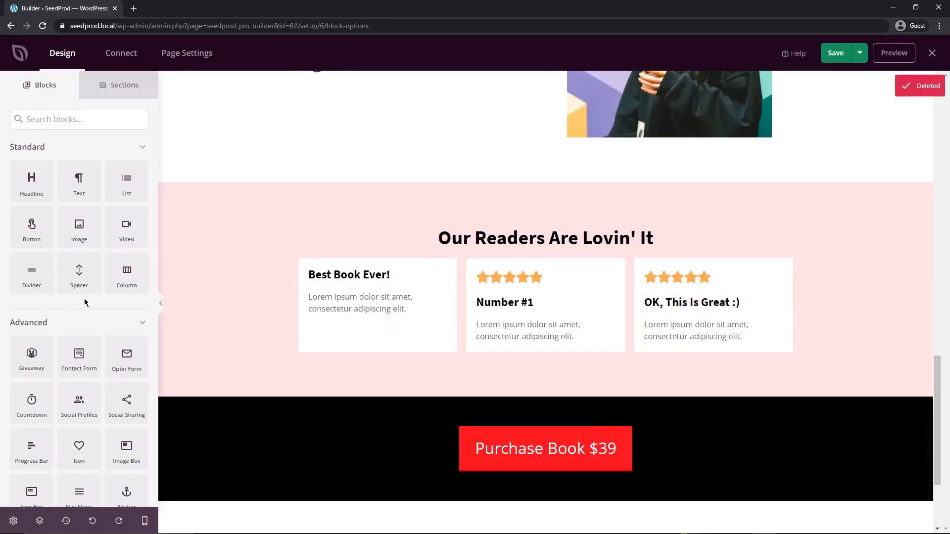
scroll(88, 300, "down", 2)
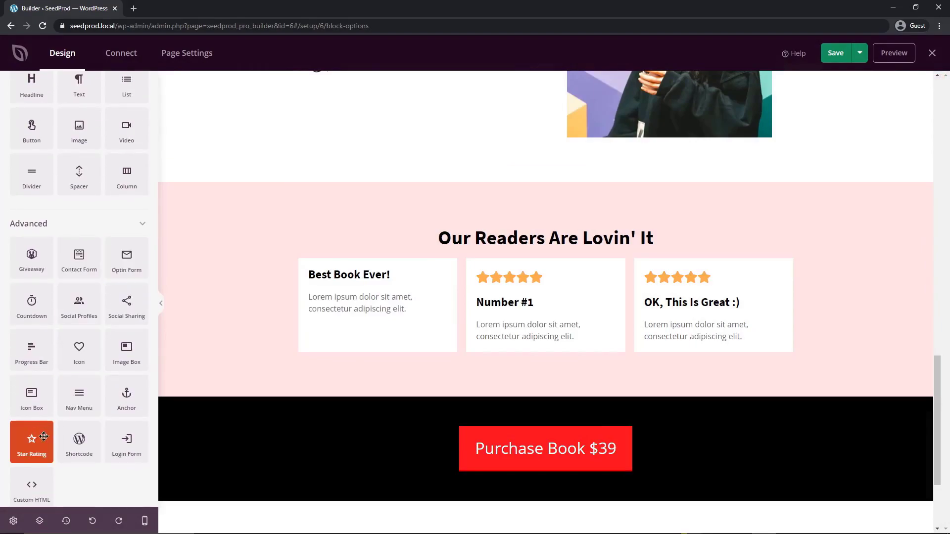
left_click_drag(25, 444, 364, 302)
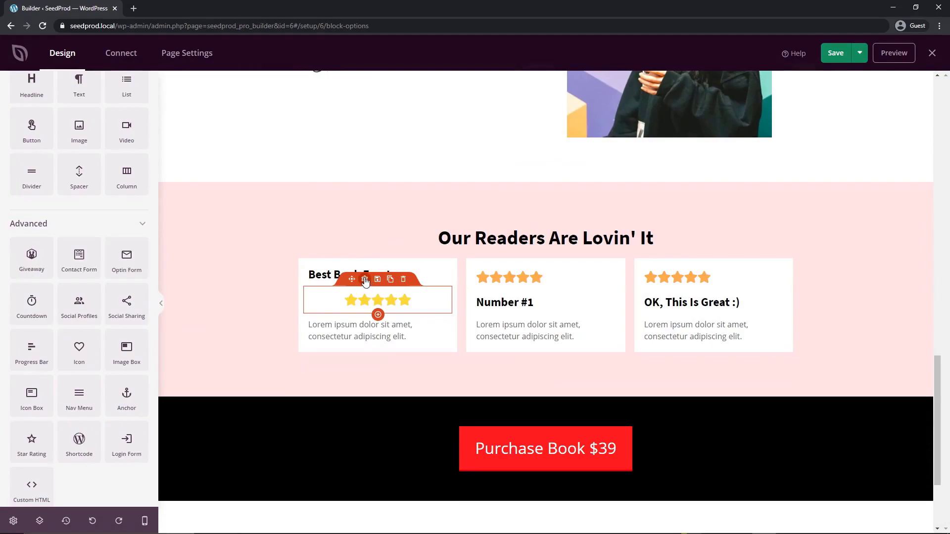
left_click(365, 280)
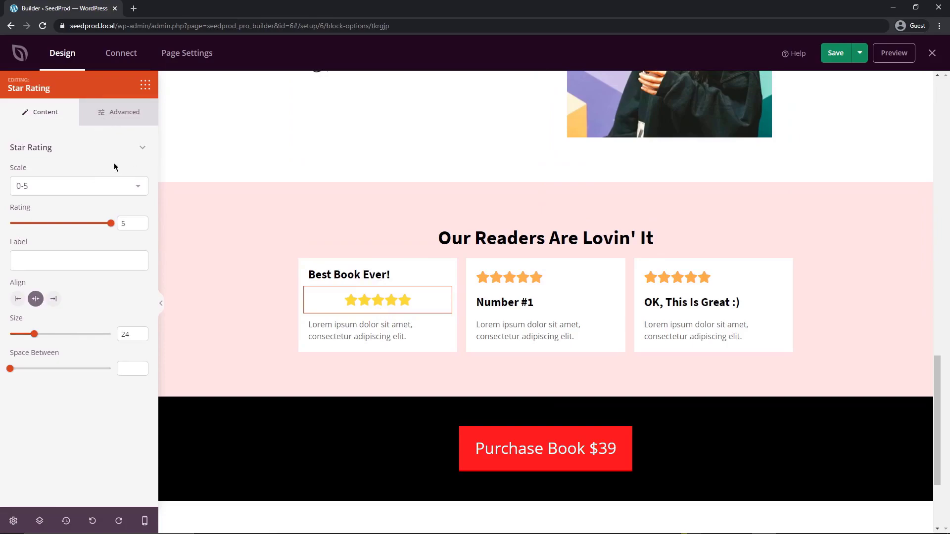
Keep the rating at 5 of 5 stars, centred, and raise Space Between to 13.
left_click(137, 190)
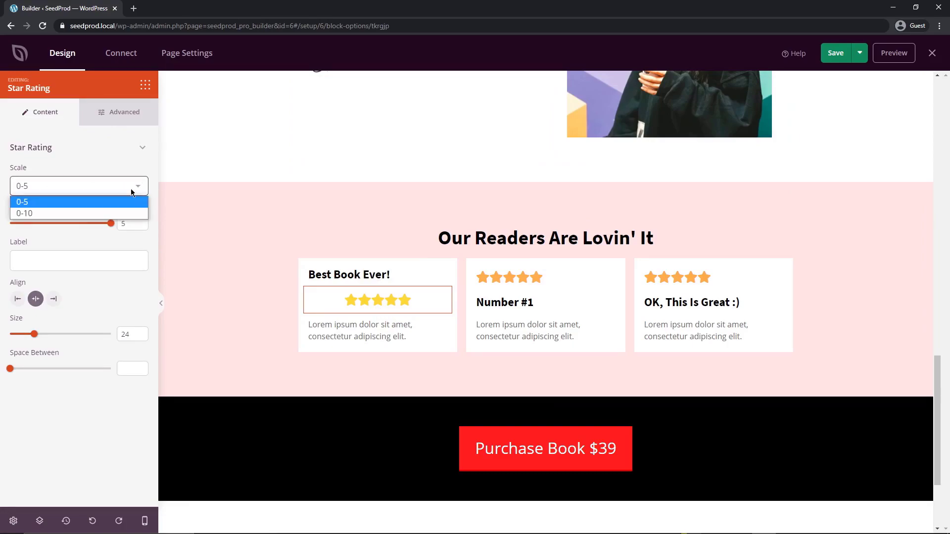
left_click(75, 215)
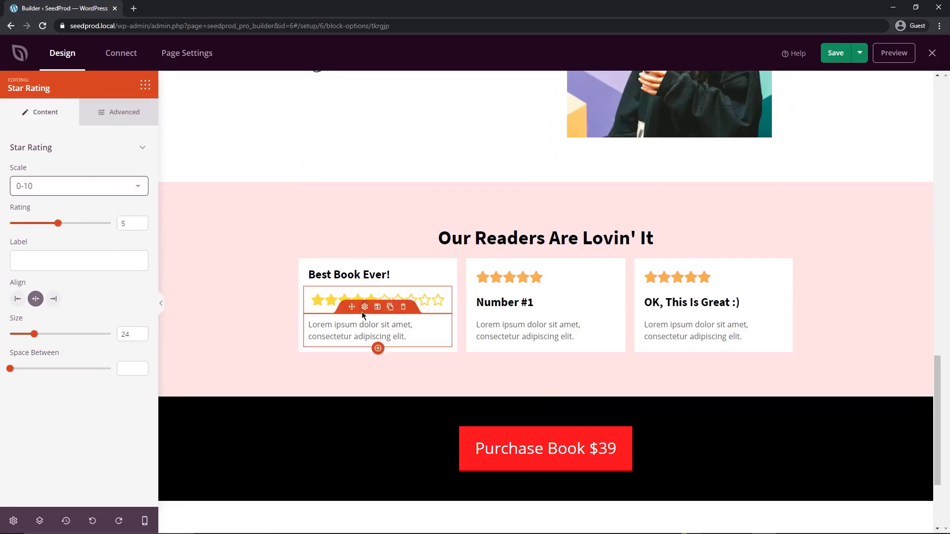
left_click(132, 192)
left_click(80, 200)
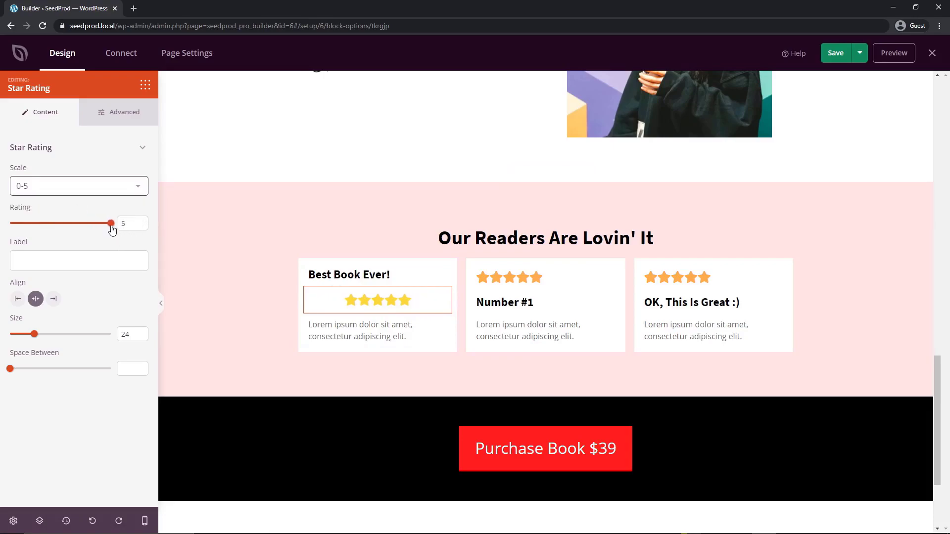
mouse_move(112, 229)
left_mouse_down()
mouse_move(32, 229)
mouse_move(114, 228)
left_mouse_up()
left_click(47, 258)
type("Rating")
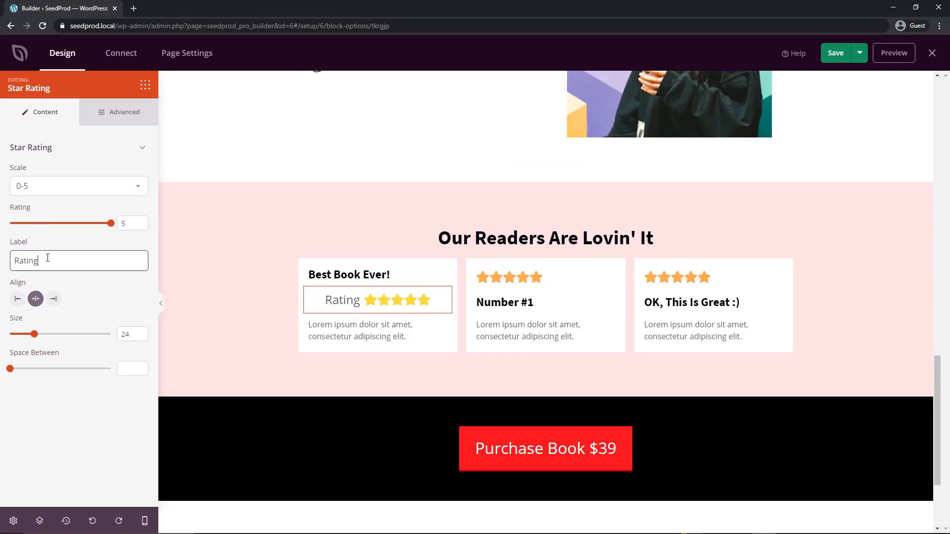
key("BackSpace")
key("BackSpace")
key("BackSpace")
key("BackSpace")
key("BackSpace")
key("BackSpace")
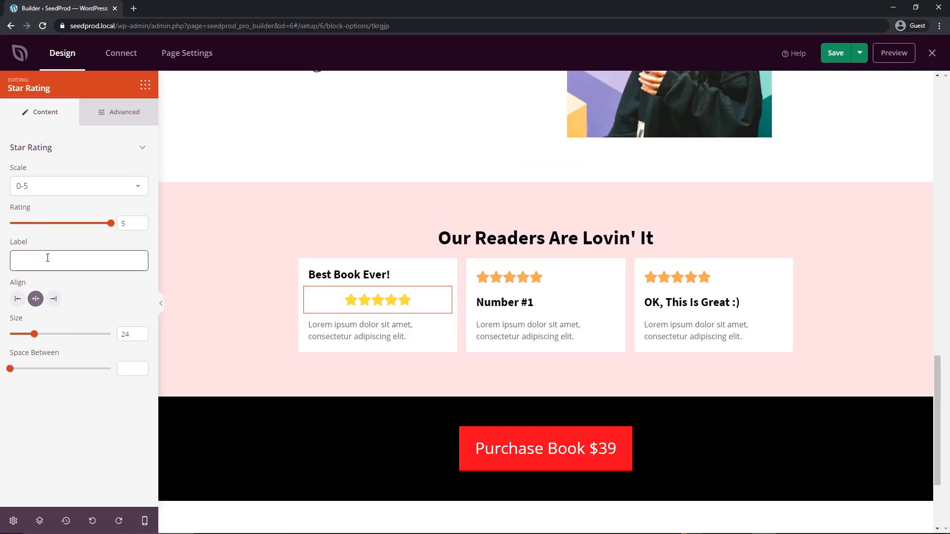
left_click(17, 299)
left_click(35, 299)
mouse_move(34, 334)
left_mouse_down()
mouse_move(55, 333)
mouse_move(25, 333)
mouse_move(38, 334)
left_mouse_up()
left_click_drag(10, 369, 22, 372)
Colour the first card's stars orange (#FB8C00) and give them a top margin of 3.
left_click(121, 114)
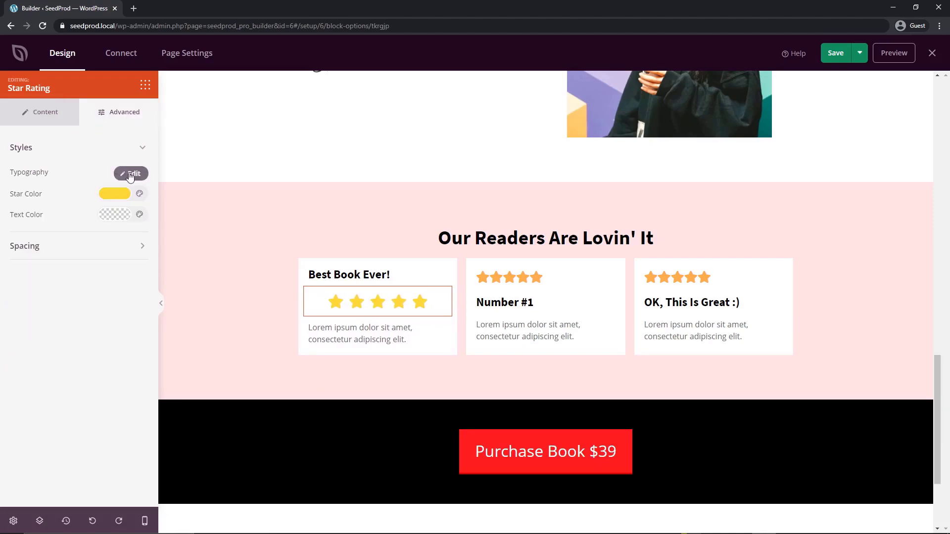
mouse_move(367, 304)
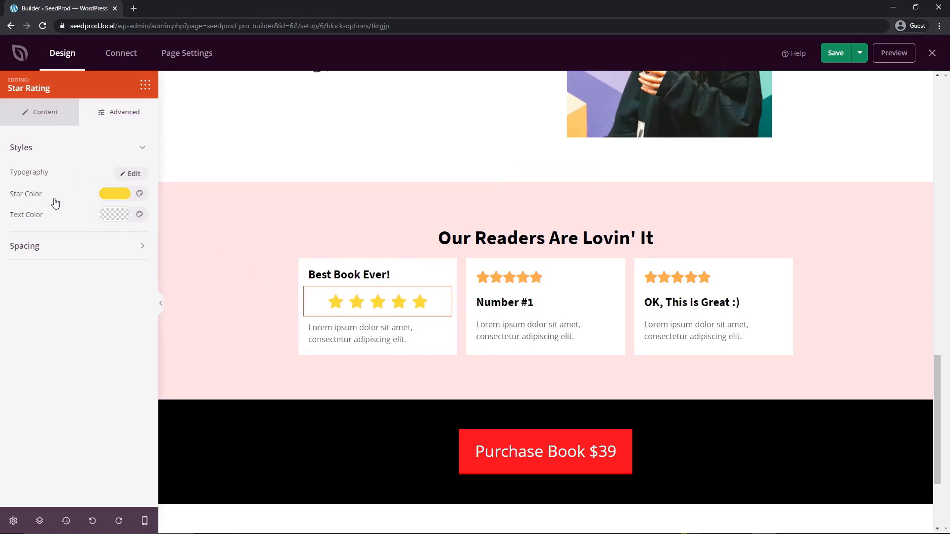
left_click(120, 199)
left_click(68, 273)
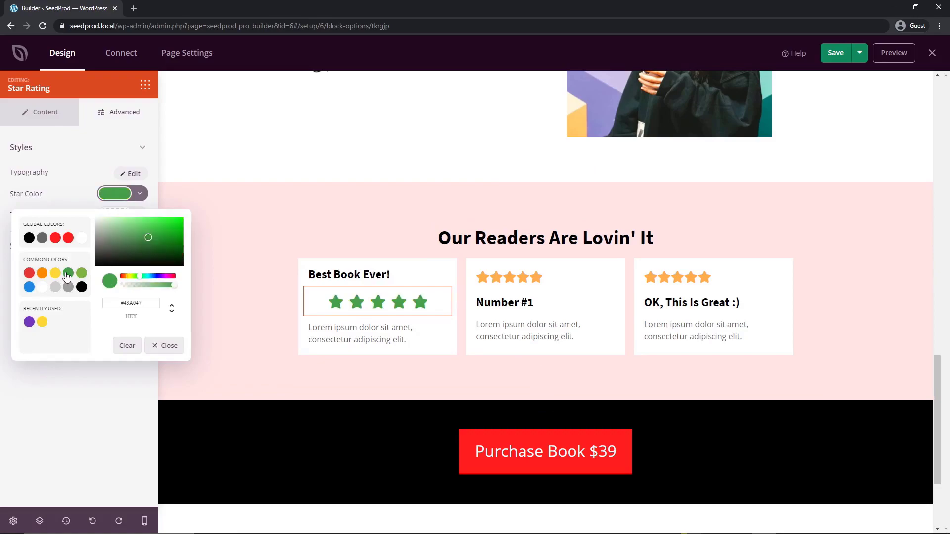
left_click(43, 276)
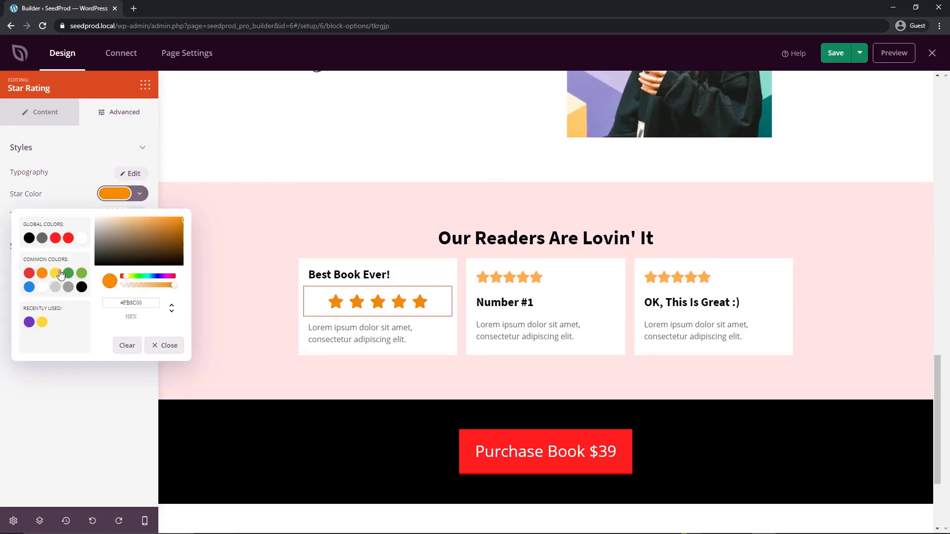
left_click(121, 396)
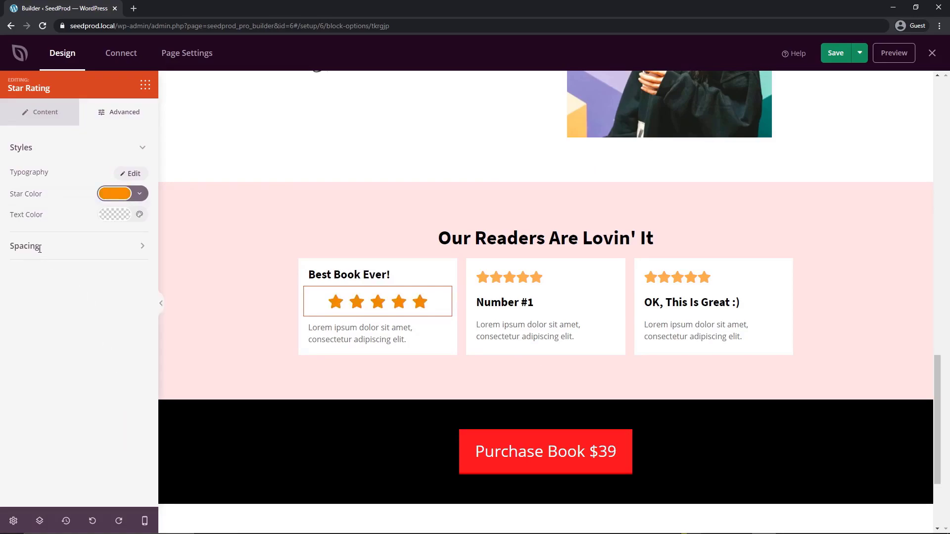
left_click(68, 252)
mouse_move(9, 288)
left_mouse_down()
mouse_move(40, 287)
mouse_move(11, 288)
left_mouse_up()
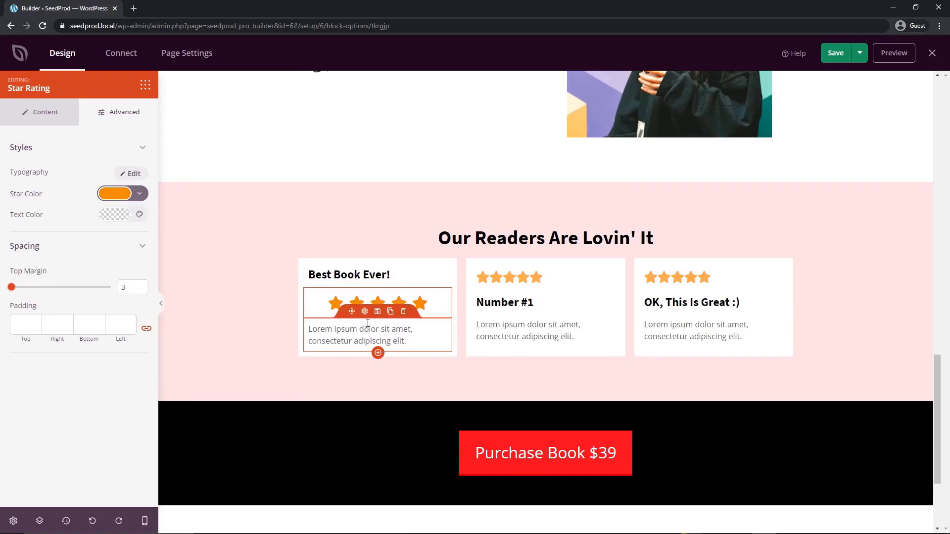
Centre the first card's review text and 'Best Book Ever!' heading, then place the heading below the stars.
left_click(364, 312)
left_click(364, 328)
left_click(35, 353)
left_click(346, 275)
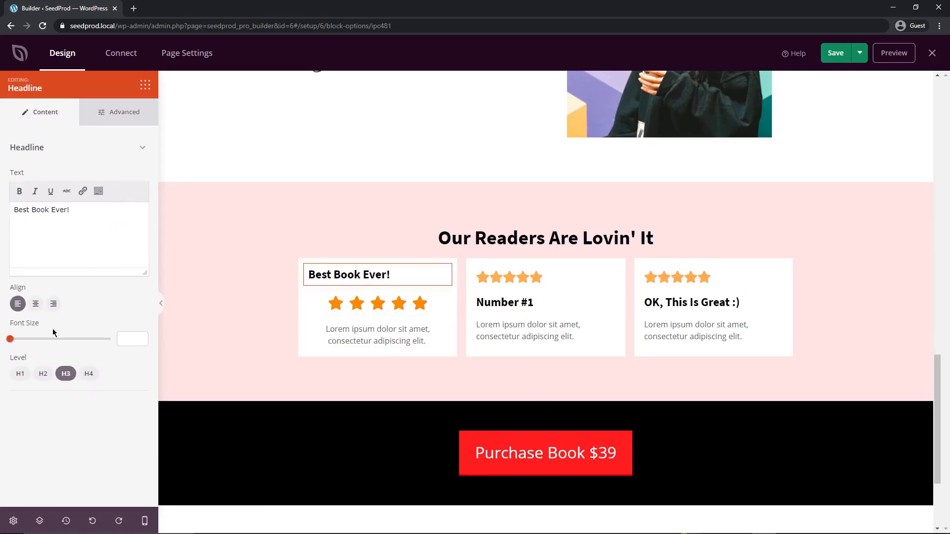
left_click(36, 303)
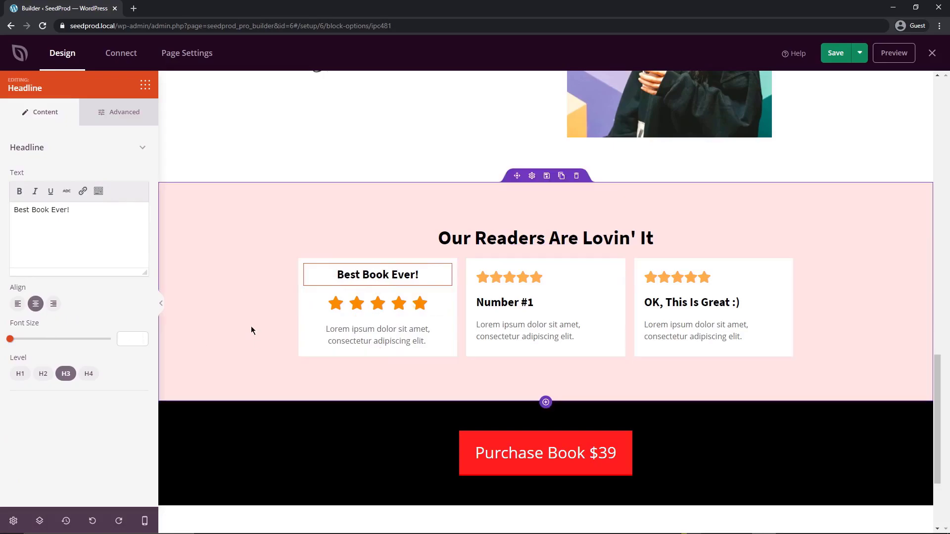
left_click_drag(350, 281, 377, 309)
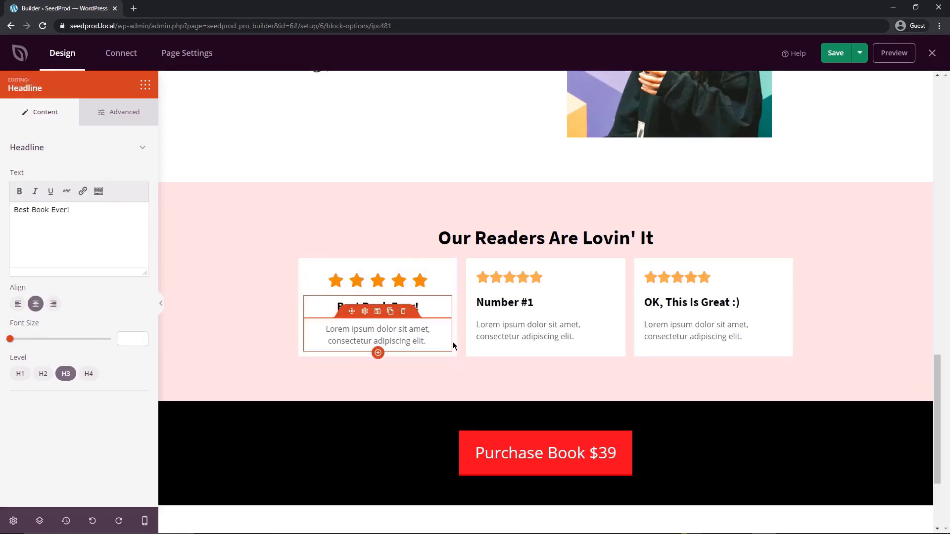
Duplicate the orange stars into the Number #1 card, replace its old stars, and copy the heading over.
left_click(393, 278)
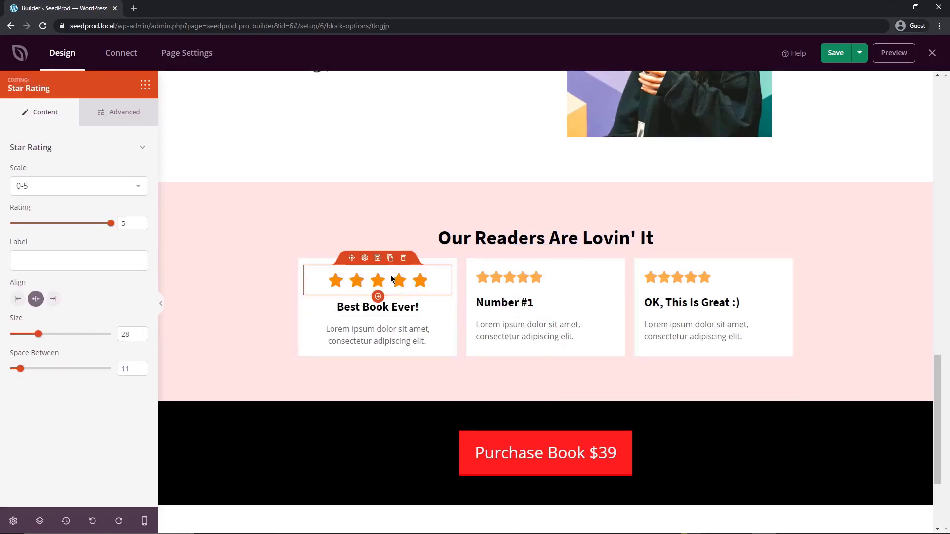
left_click(390, 260)
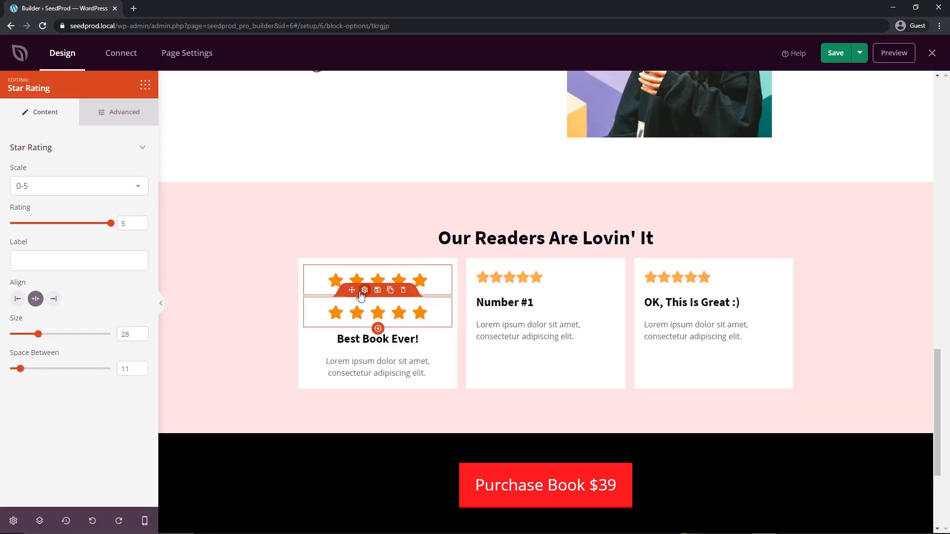
left_click_drag(351, 291, 505, 273)
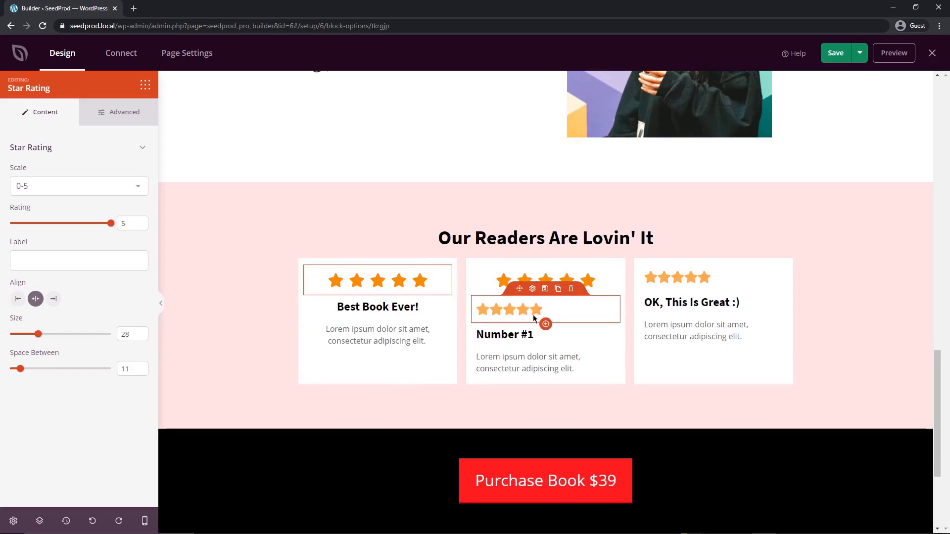
left_click(571, 288)
left_click(439, 305)
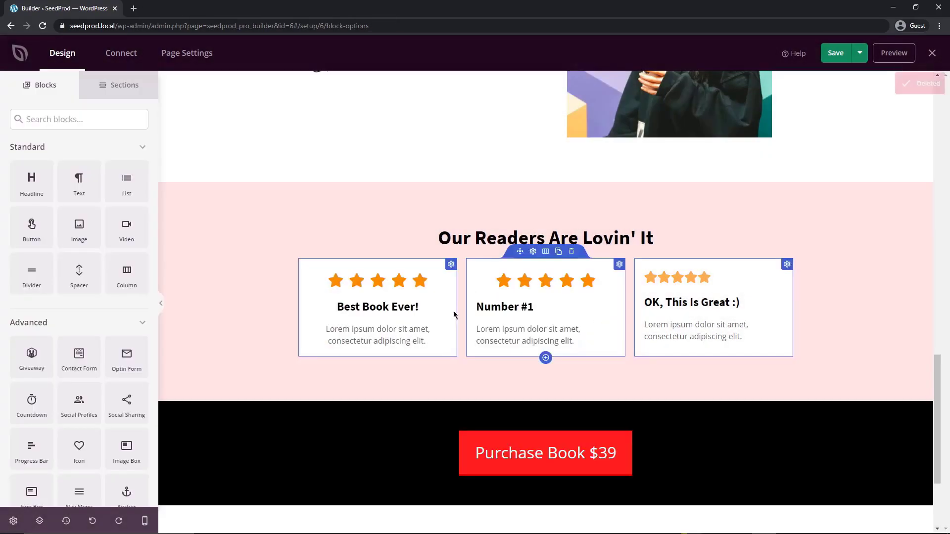
left_click(363, 303)
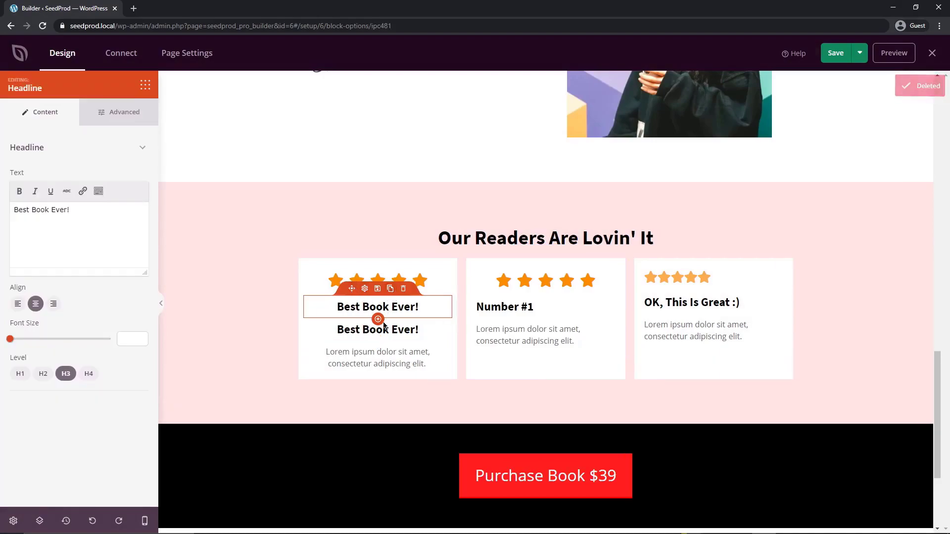
left_click_drag(365, 309, 524, 304)
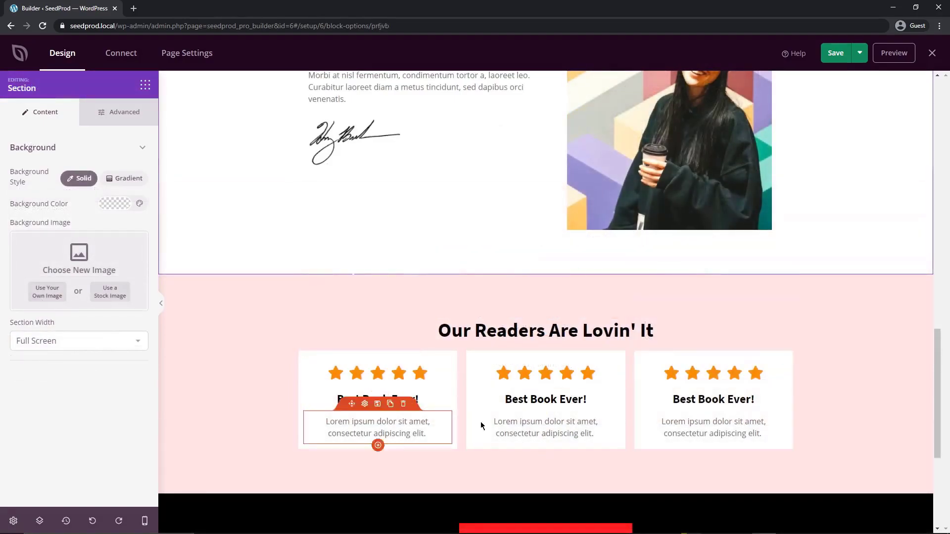
scroll(806, 410, "down", 3)
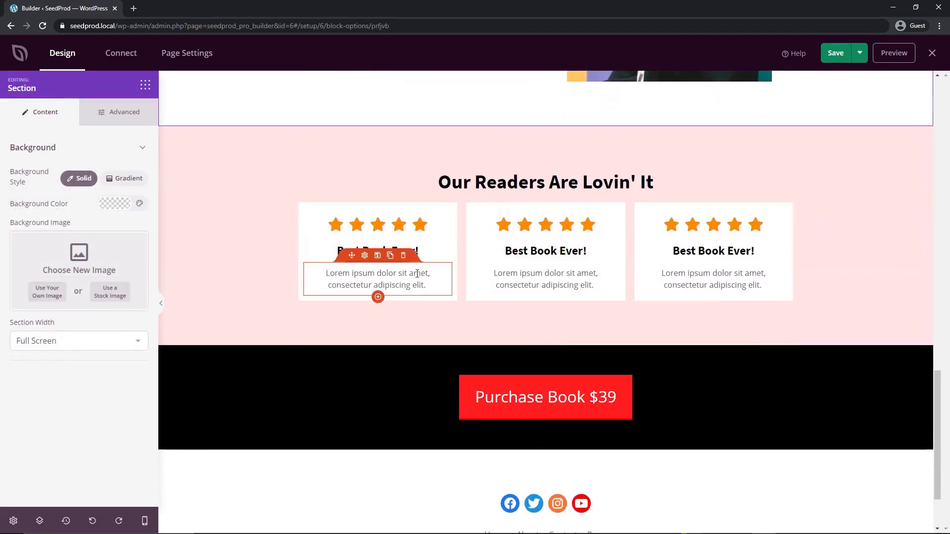
left_click_drag(938, 413, 945, 126)
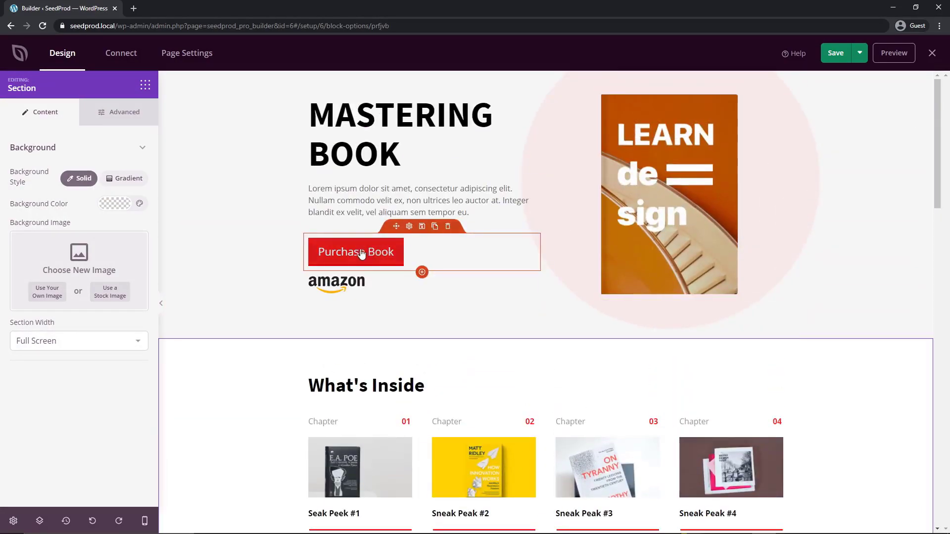
Try the Yellow, Green, Blue, Pill, Red and Black templates on the hero Purchase Book button.
left_click(409, 226)
left_click(132, 114)
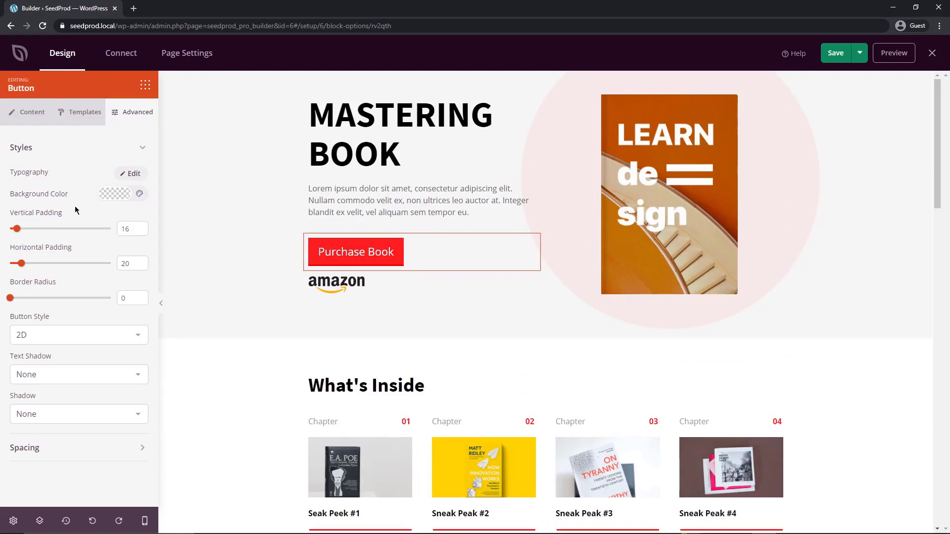
left_click(75, 115)
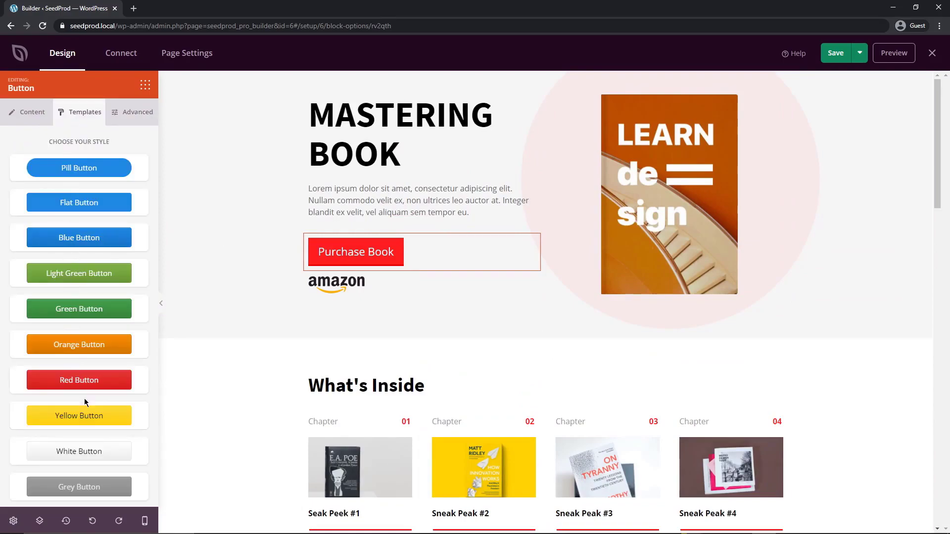
left_click(88, 419)
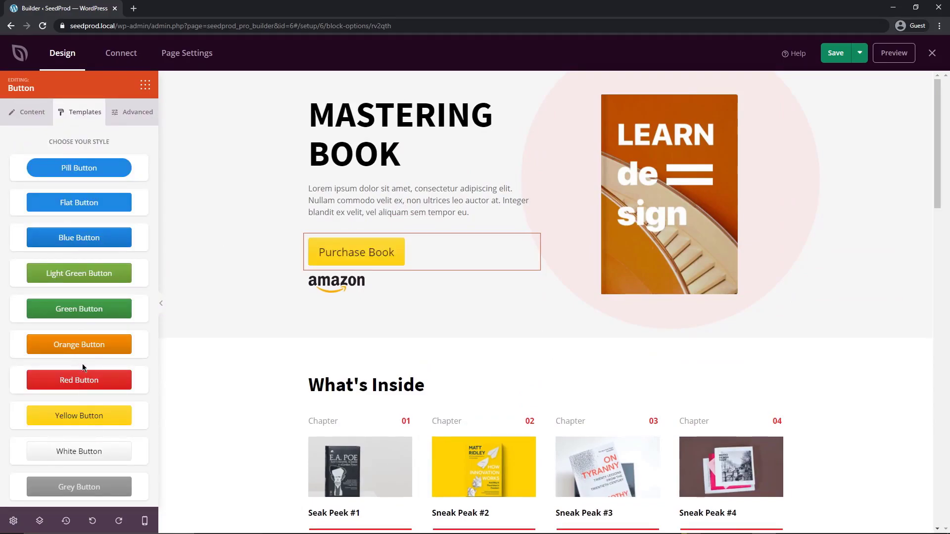
left_click(79, 313)
left_click(81, 279)
left_click(81, 241)
left_click(82, 171)
scroll(77, 398, "down", 1)
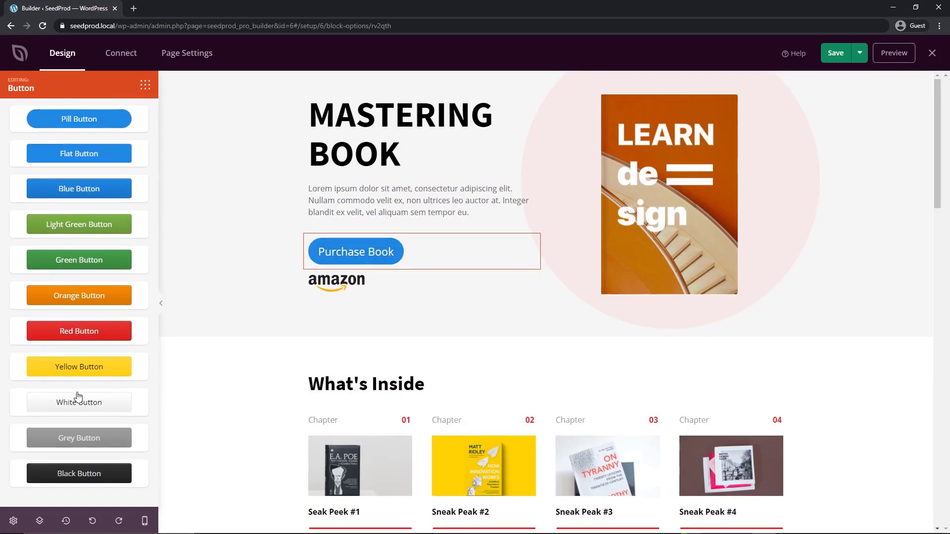
left_click(77, 333)
left_click(89, 471)
Clear the Purchase Book button's custom background colour so it shows red.
left_click(132, 114)
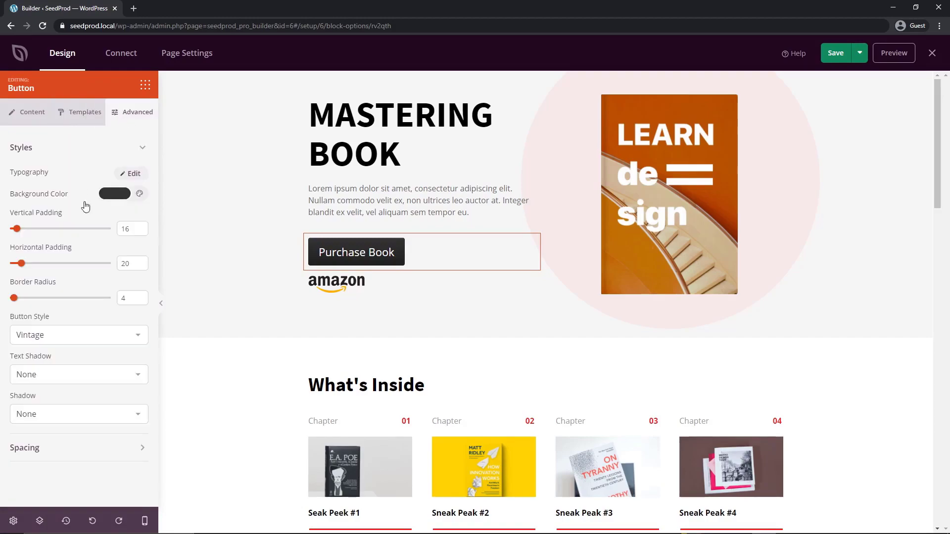
left_click(120, 197)
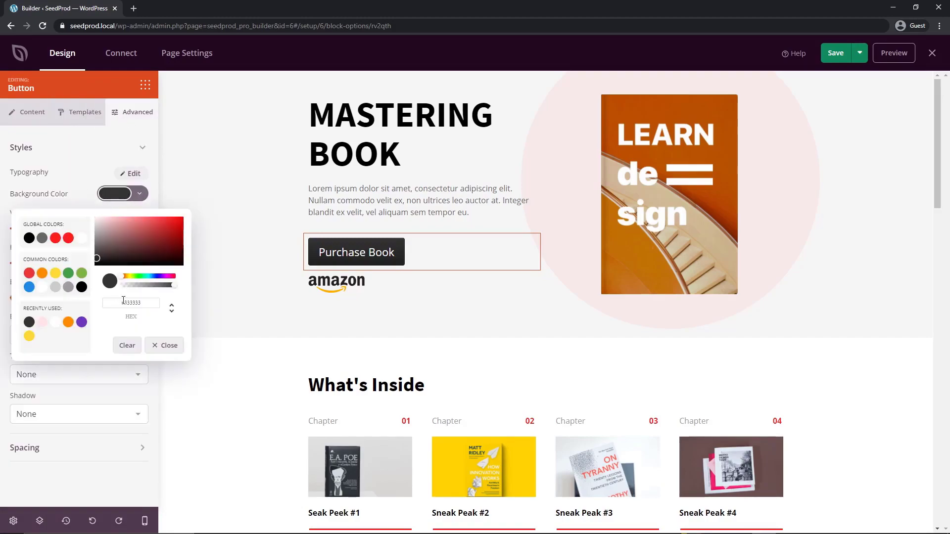
left_click(127, 346)
left_click(72, 180)
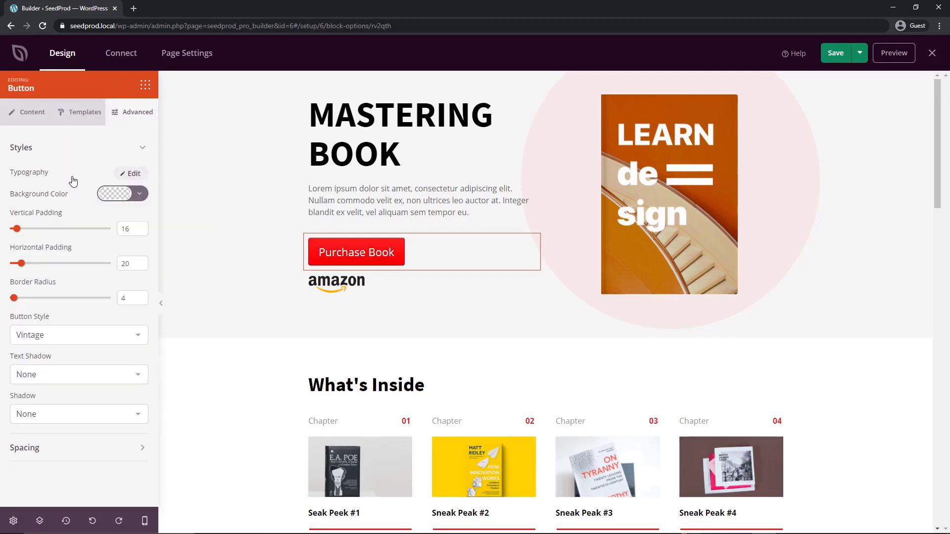
In Global Settings > Colors > Color Palettes, apply the first black-and-blue palette.
left_click(14, 522)
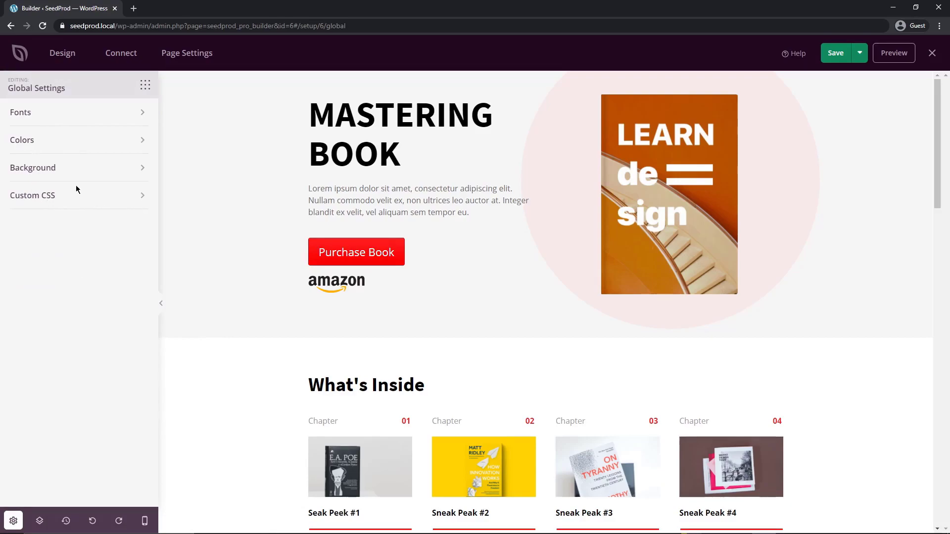
left_click(28, 140)
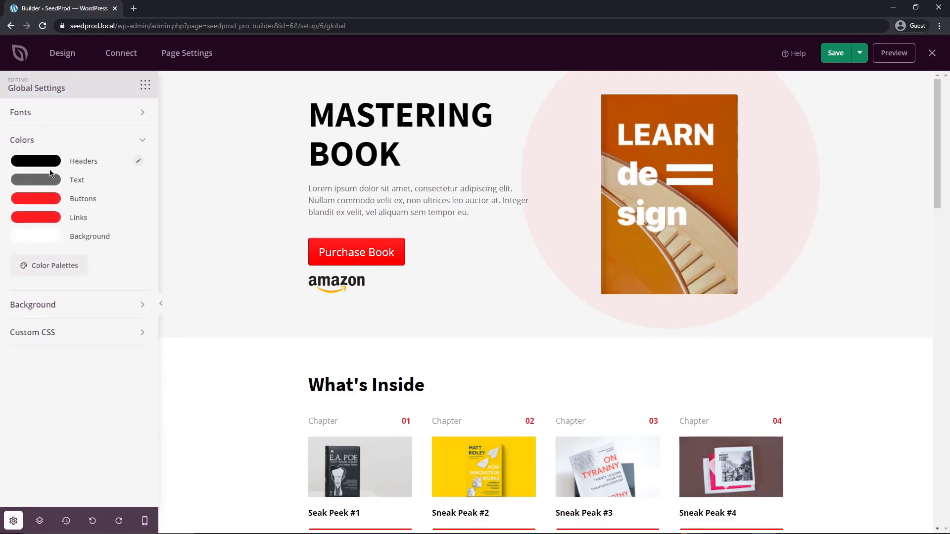
scroll(298, 230, "down", 6)
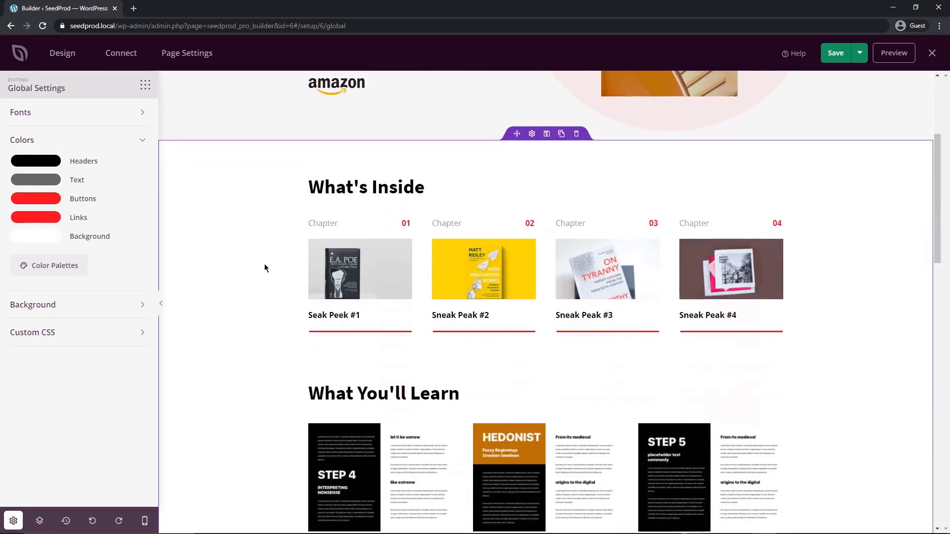
scroll(270, 277, "down", 10)
scroll(252, 276, "up", 15)
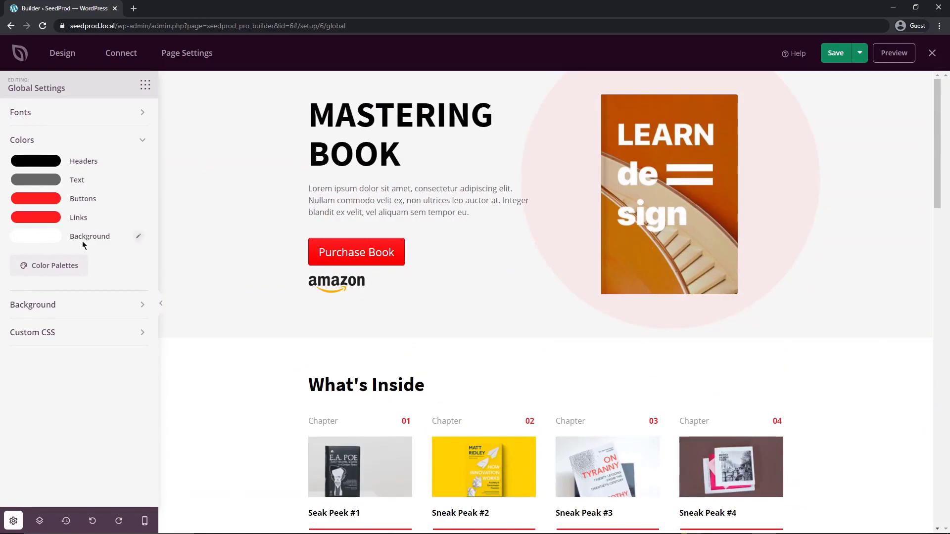
left_click(55, 267)
scroll(463, 337, "down", 2)
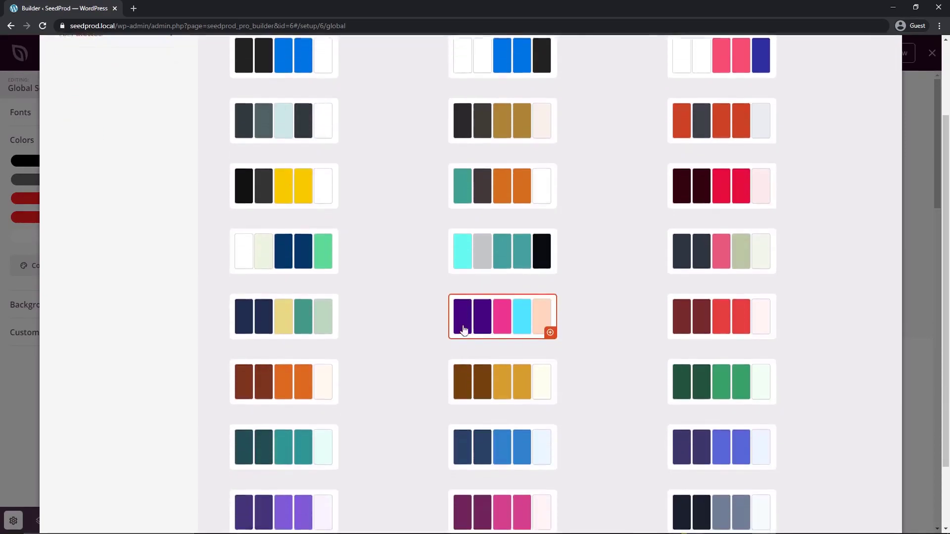
scroll(466, 330, "down", 2)
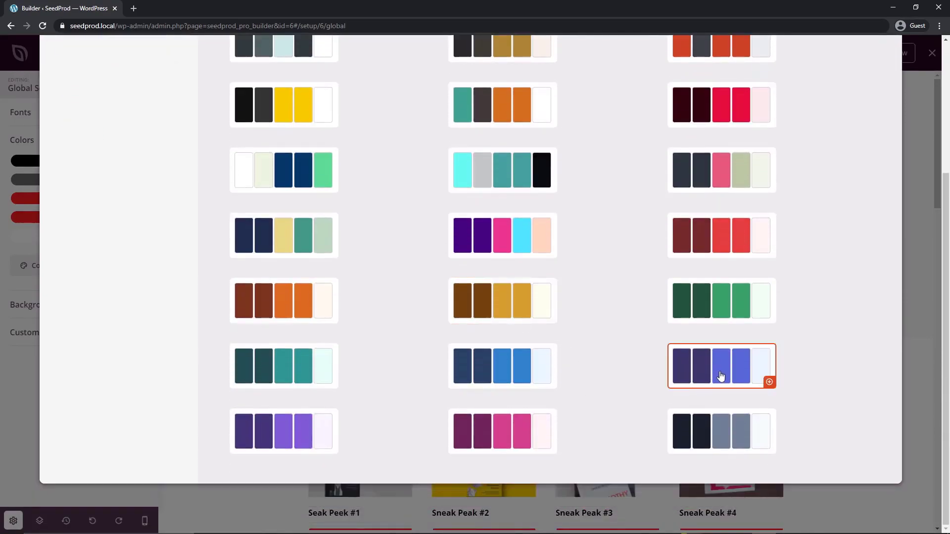
scroll(548, 355, "up", 5)
left_click(273, 161)
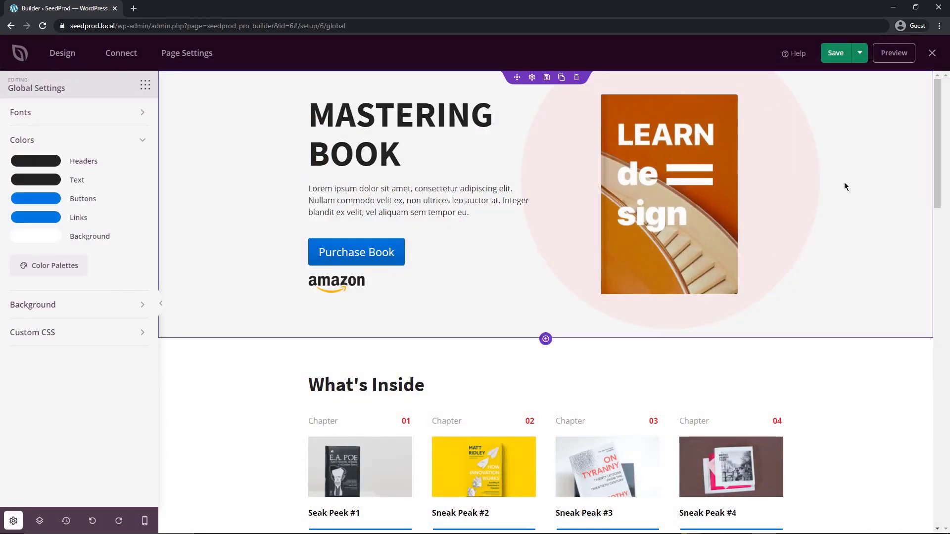
scroll(842, 177, "down", 13)
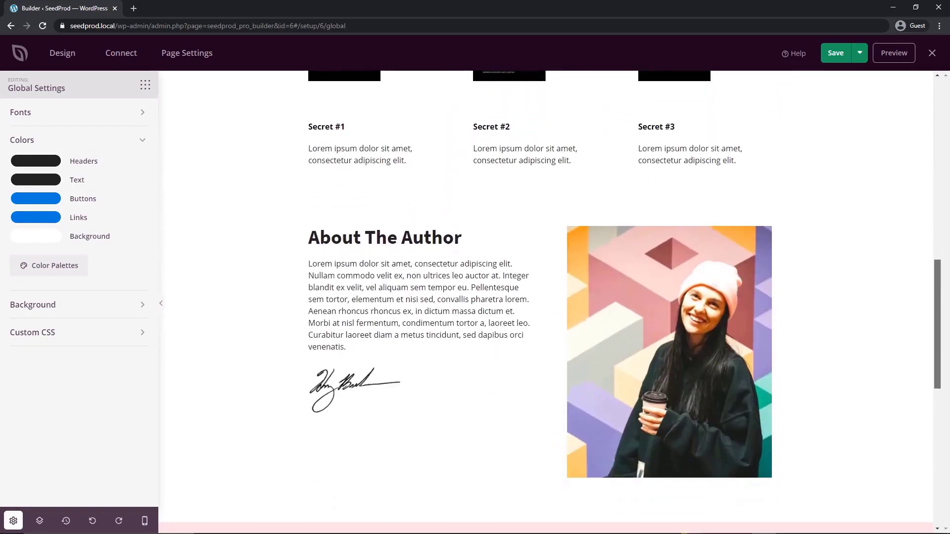
scroll(544, 297, "down", 8)
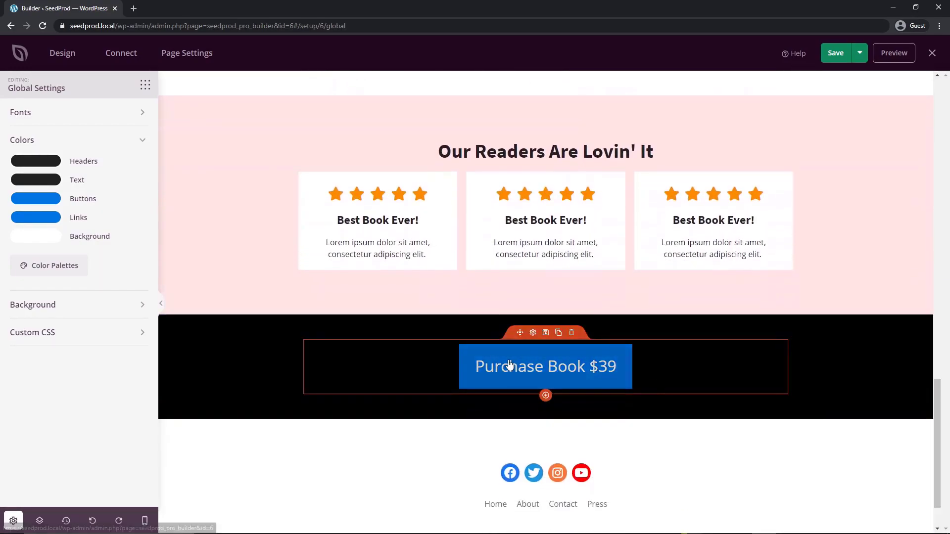
Set the testimonials section's background colour to light grey #EAEAEA.
scroll(732, 386, "up", 3)
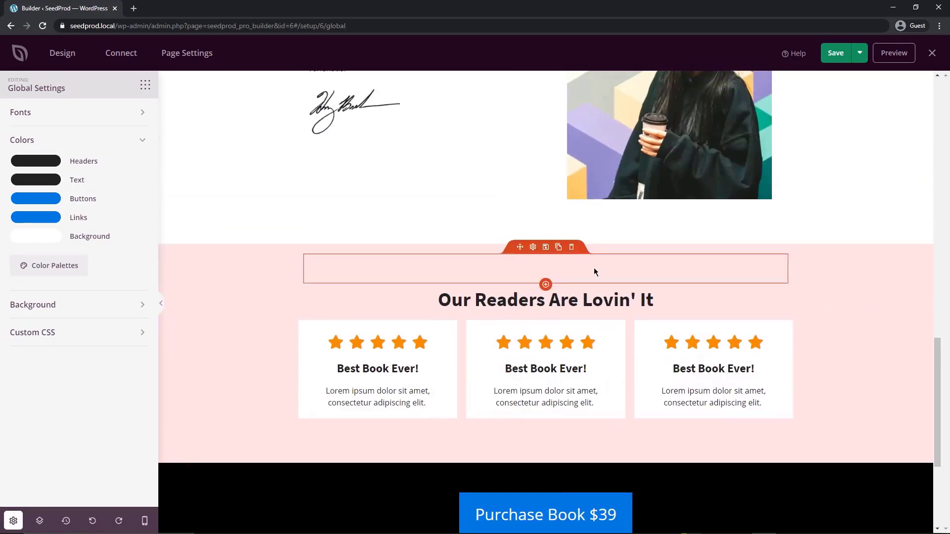
left_click(521, 278)
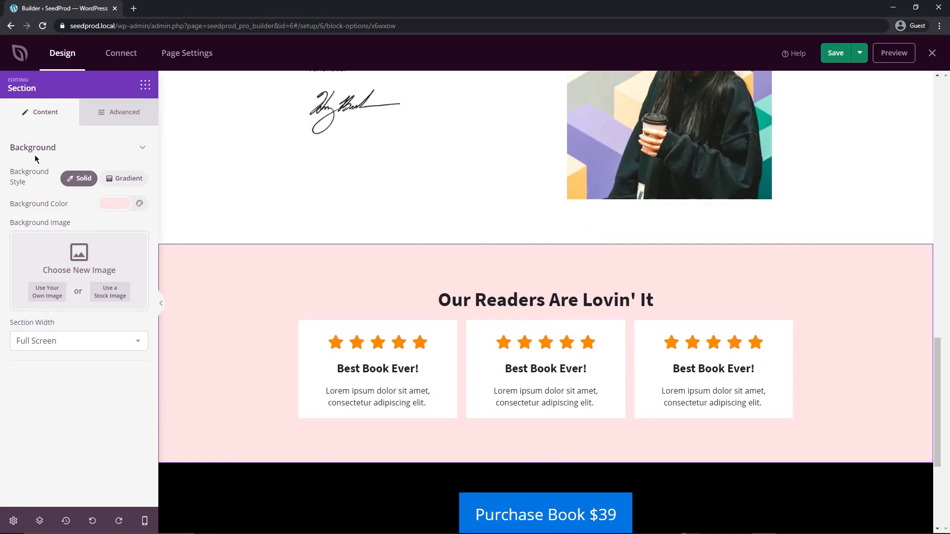
left_click(108, 205)
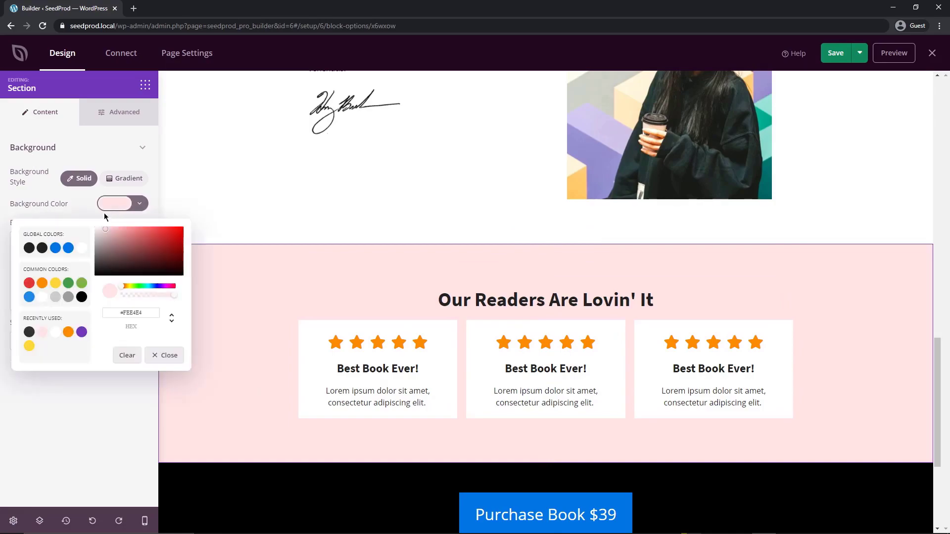
left_click_drag(106, 236, 89, 235)
left_click(230, 198)
scroll(346, 198, "up", 7)
scroll(594, 267, "down", 3)
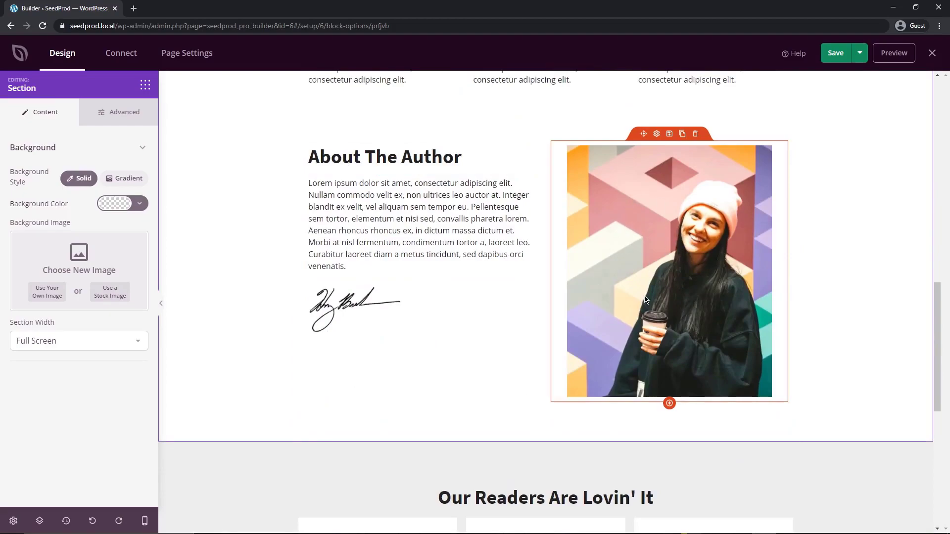
Select the About The Author photo and delete it.
left_click(649, 263)
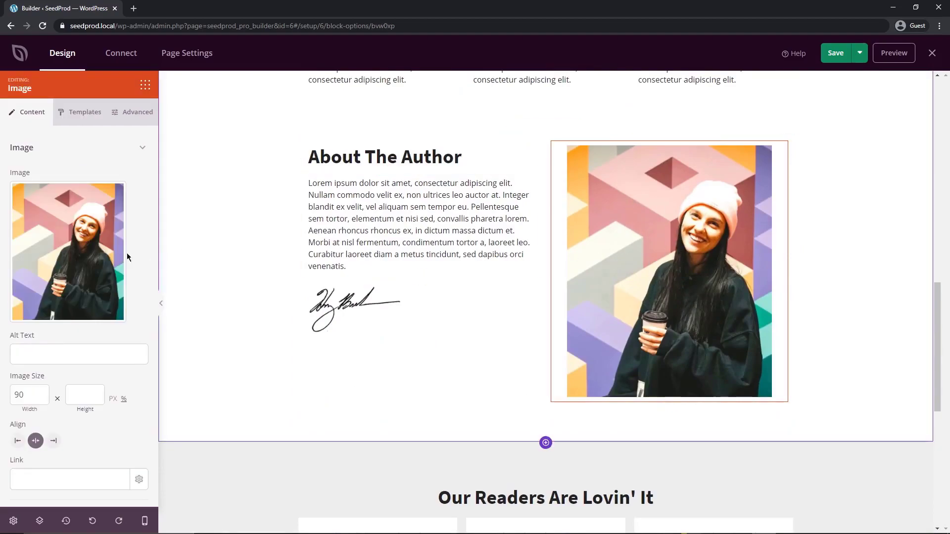
mouse_move(75, 241)
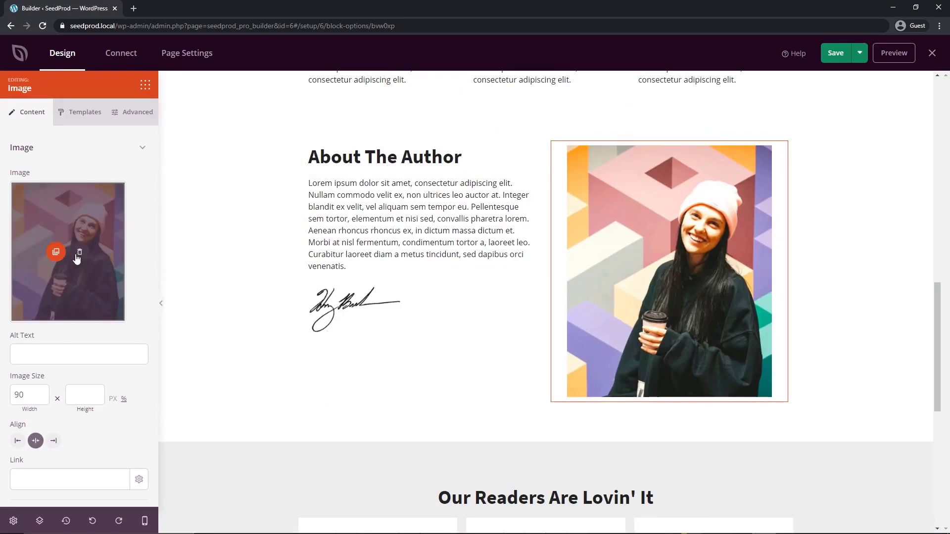
left_click(80, 253)
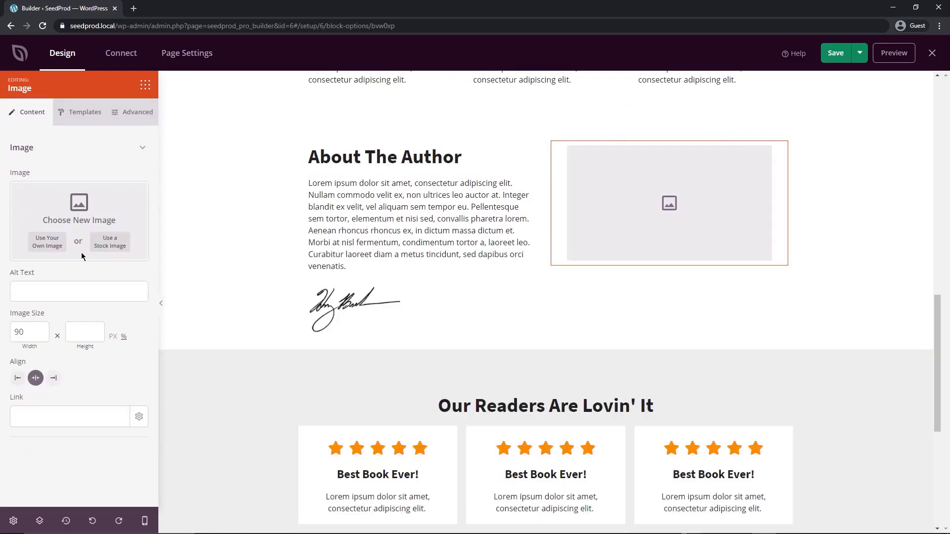
left_click(49, 248)
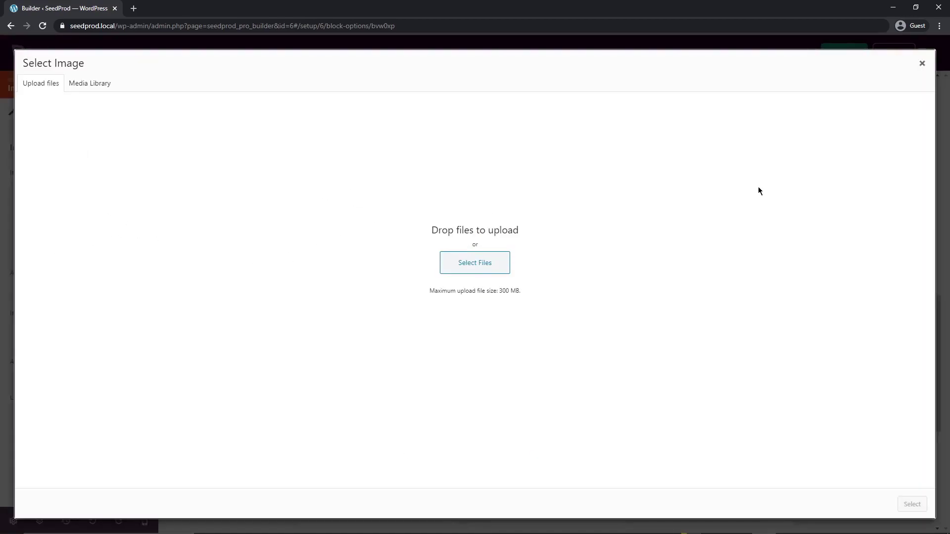
left_click(923, 64)
Search stock images for 'person' and use the bearded-man photo as the author image.
left_click(117, 240)
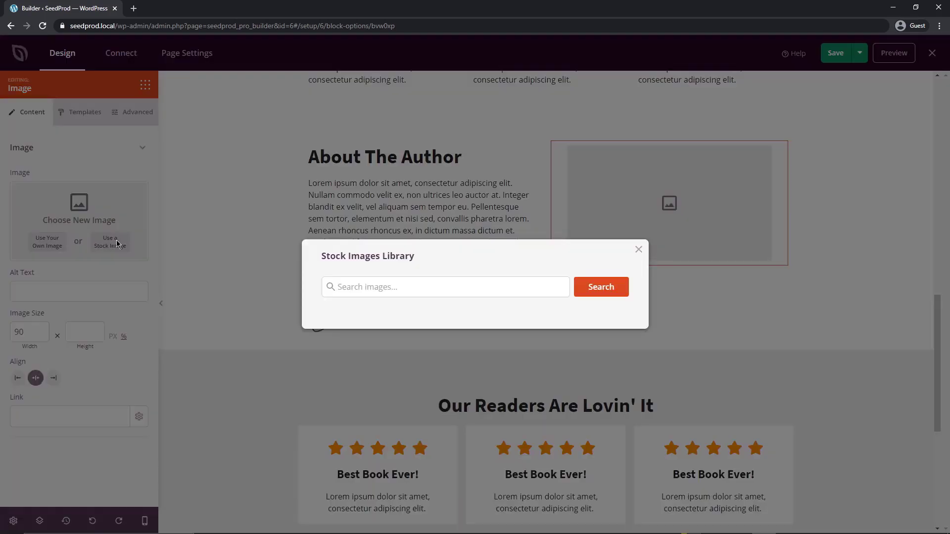
left_click(420, 287)
type("person")
key("Return")
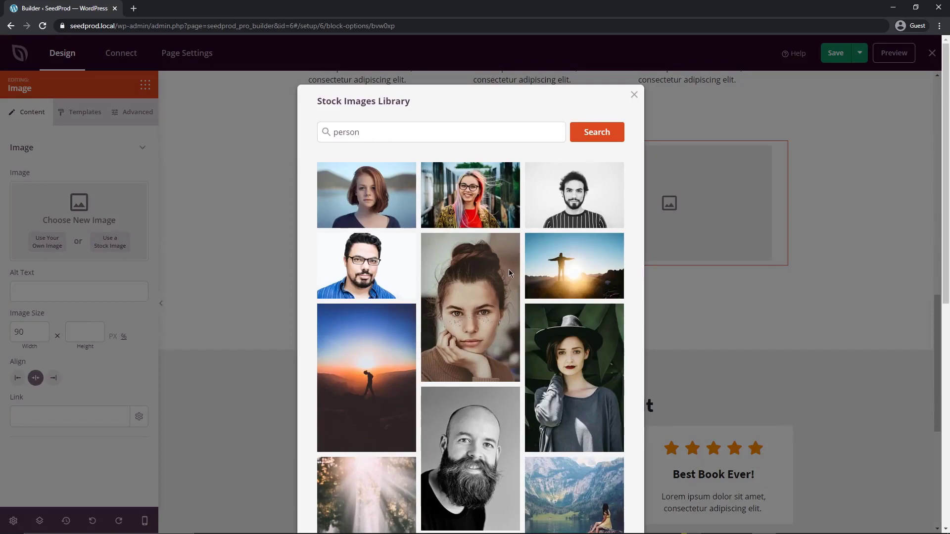
scroll(535, 320, "down", 4)
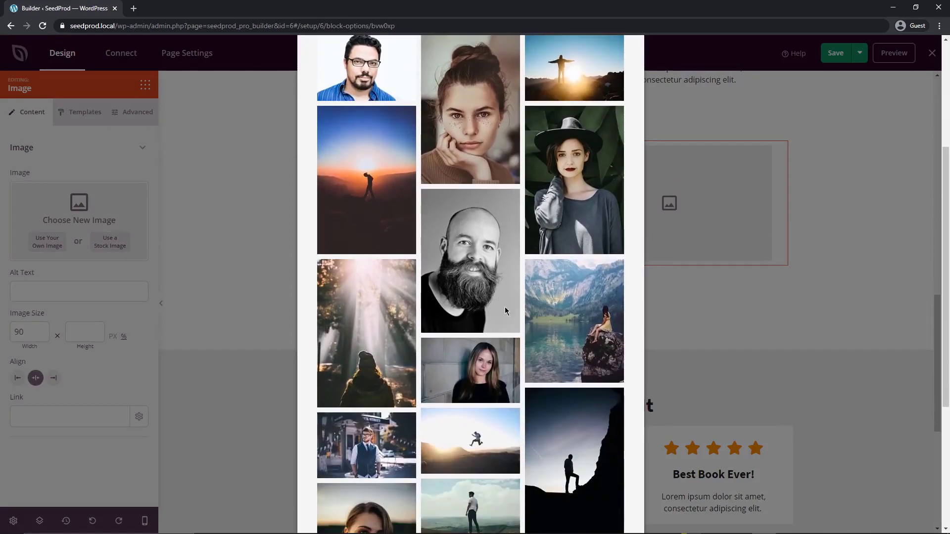
left_click(485, 320)
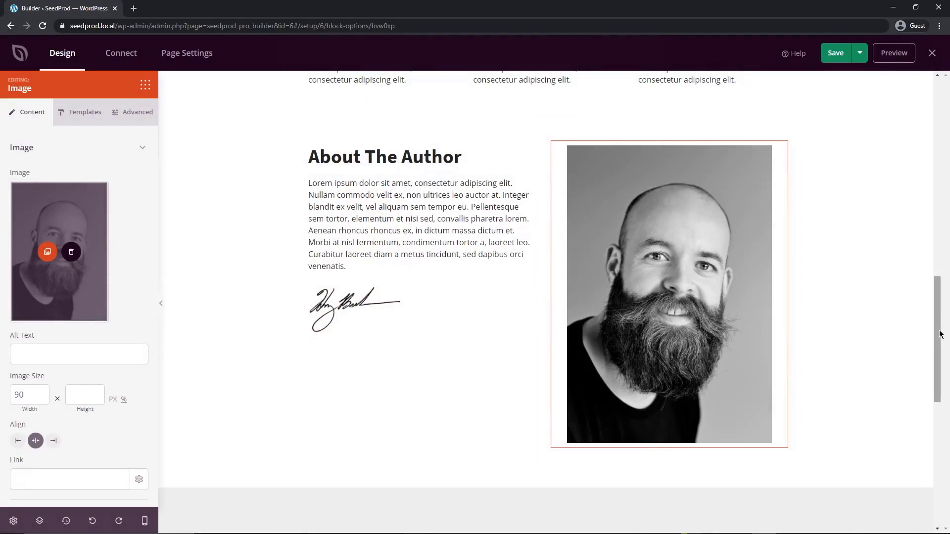
Scroll back to the top and select the MASTERING BOOK hero section.
left_click_drag(939, 333, 943, 378)
scroll(944, 378, "up", 6)
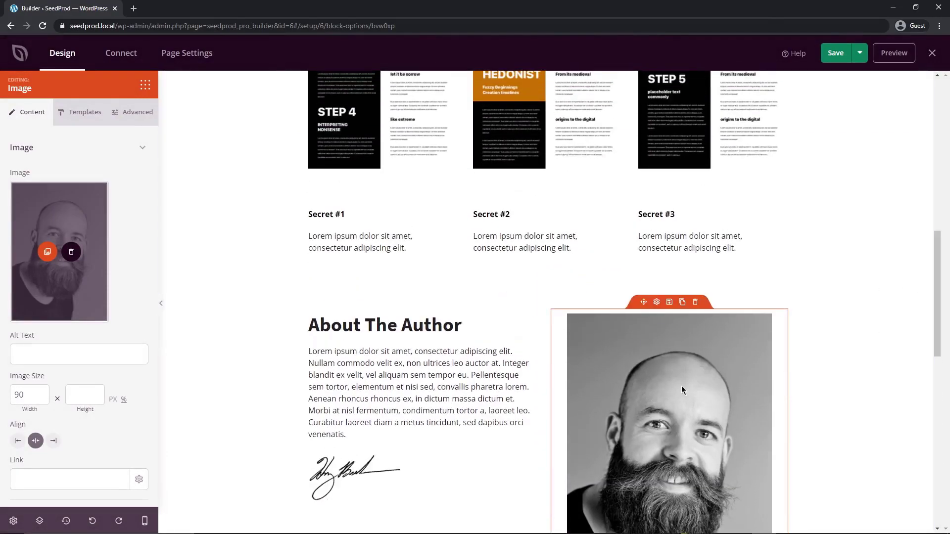
scroll(643, 341, "up", 4)
scroll(820, 339, "up", 6)
scroll(811, 326, "up", 2)
left_click(244, 313)
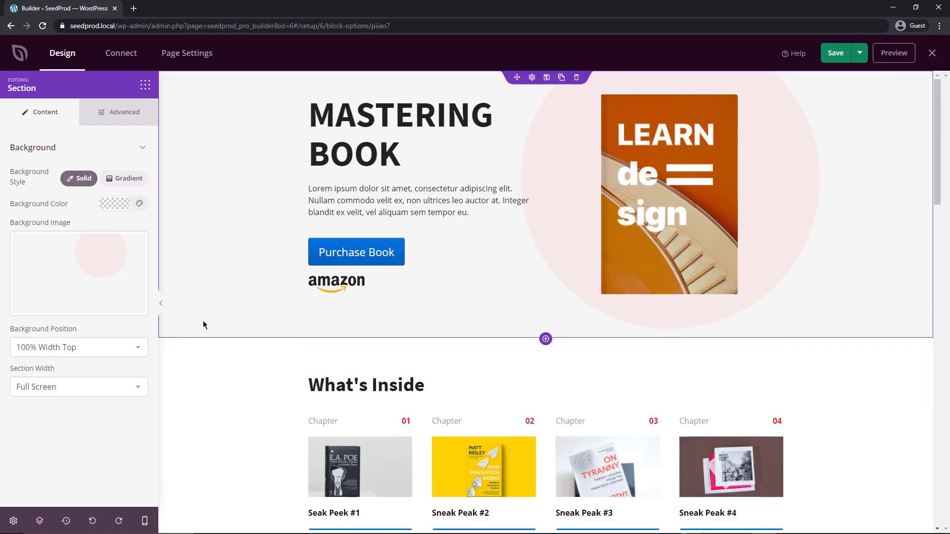
Replace the hero's pink circle background with a pale stock photo of pages and a pen.
mouse_move(58, 261)
left_click(91, 273)
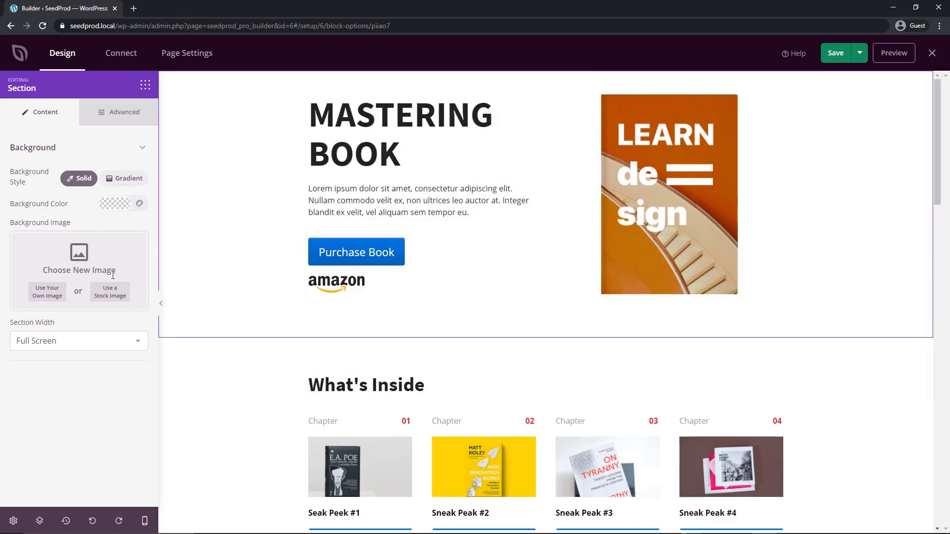
left_click(115, 294)
left_click(402, 286)
type("white background")
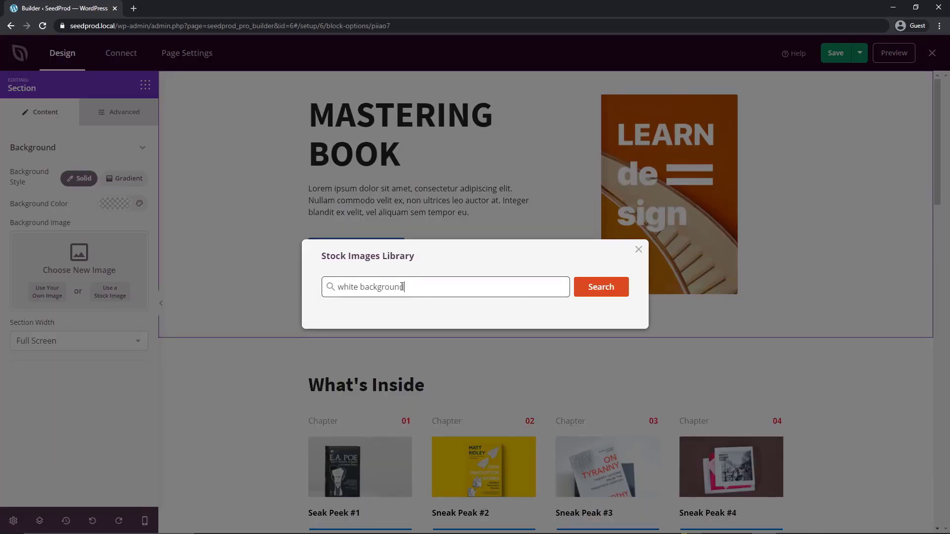
left_click(576, 282)
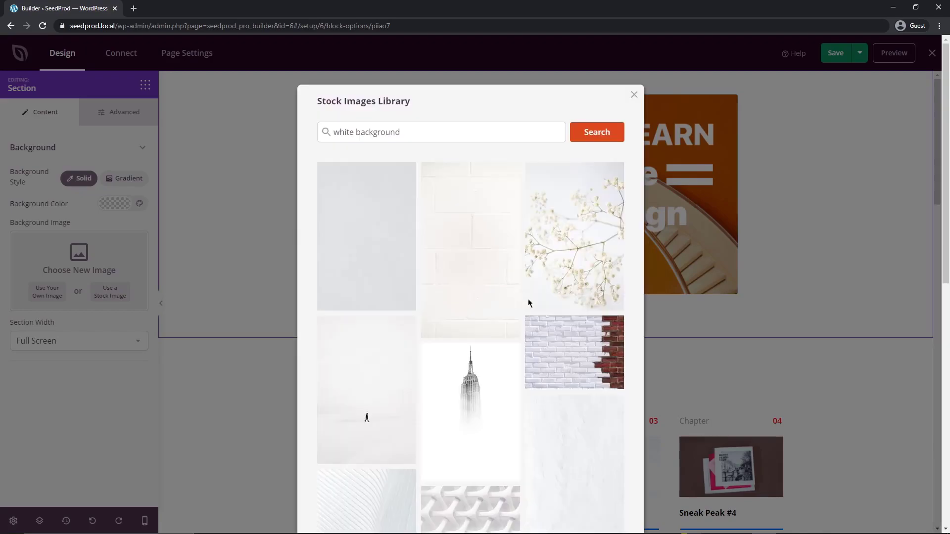
scroll(476, 238, "down", 9)
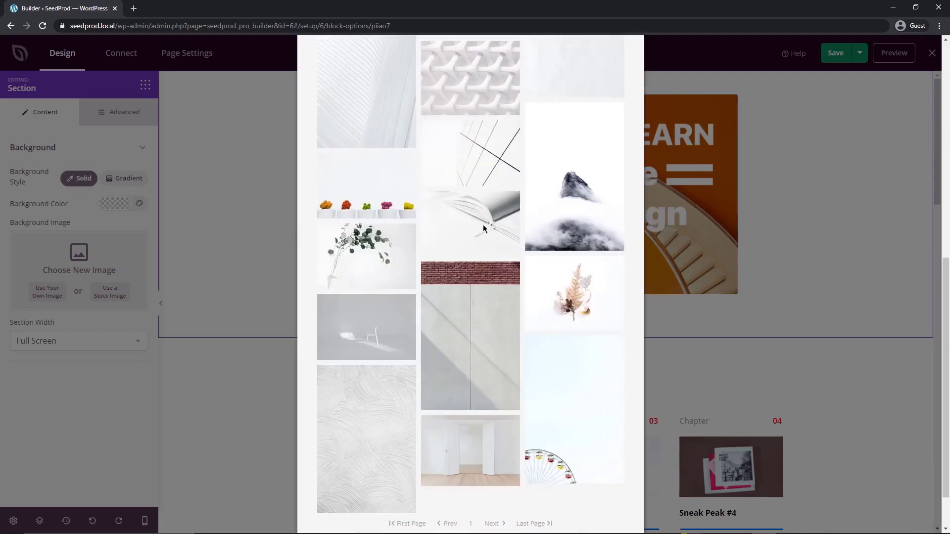
left_click(483, 228)
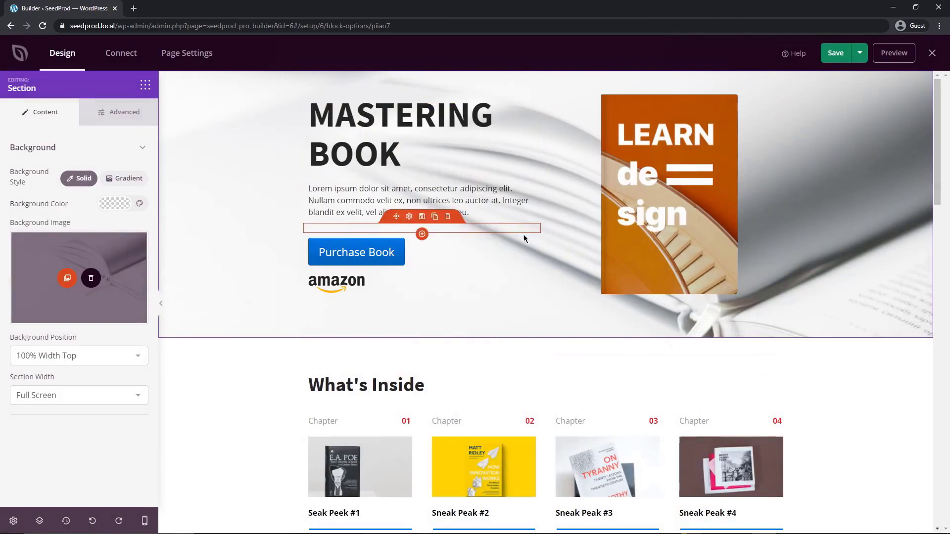
left_click(674, 152)
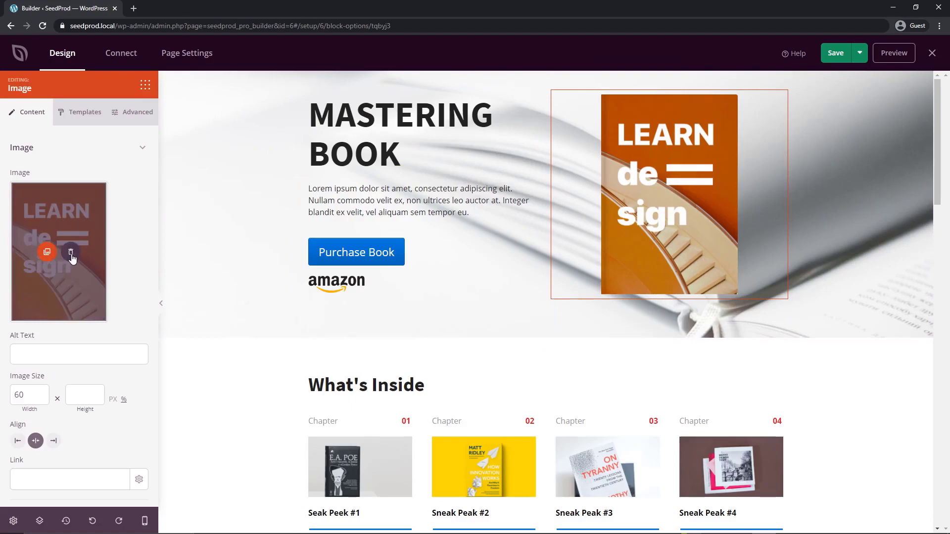
Replace the book cover with the stock 'book' photo of an open book in a forest.
left_click(71, 254)
left_click(119, 244)
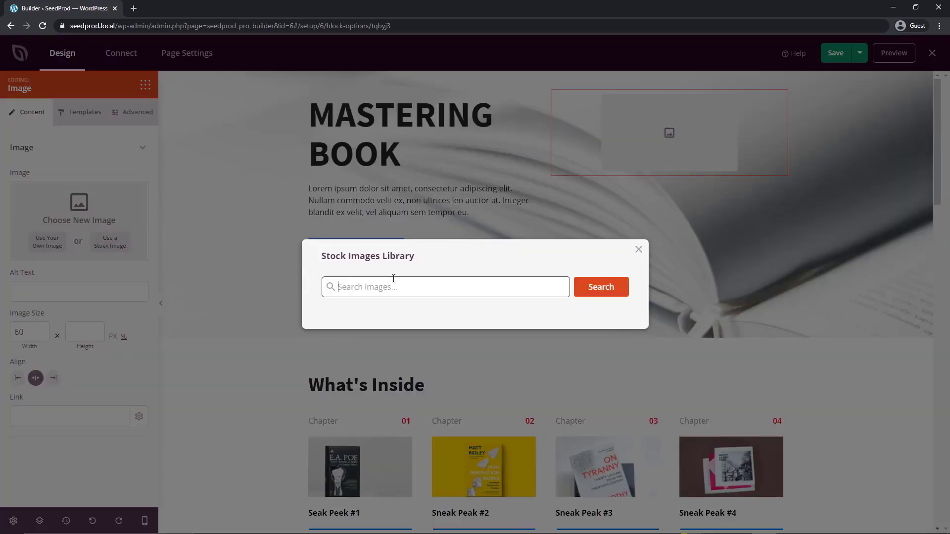
type("book")
key("Return")
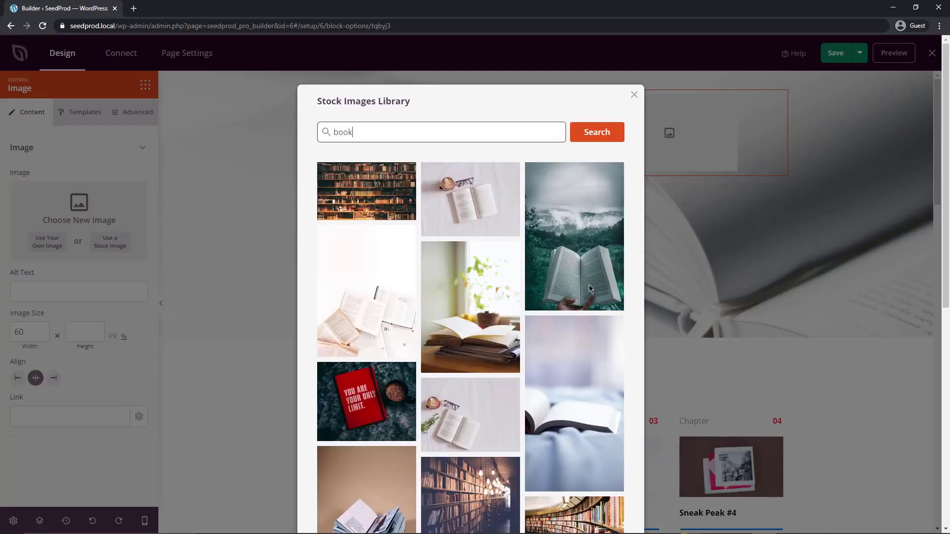
left_click(577, 286)
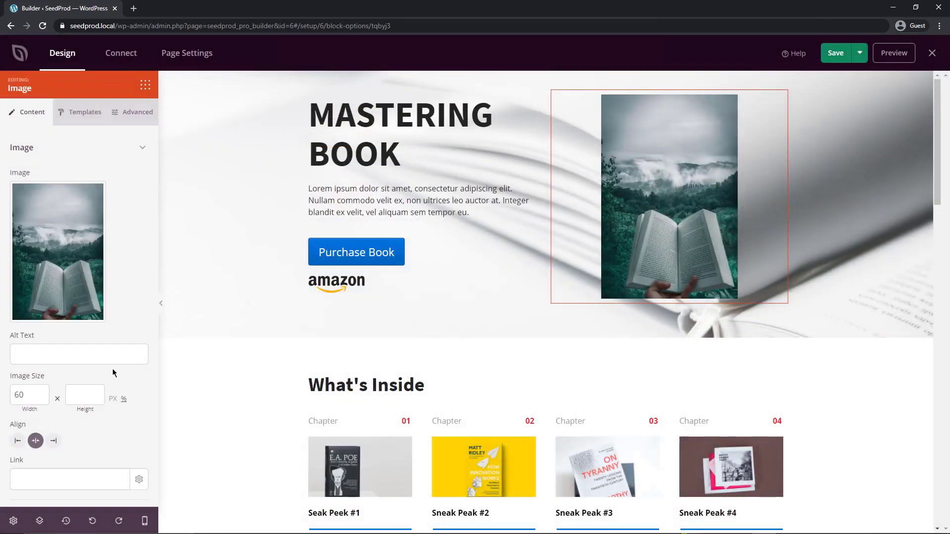
Apply a white-bordered frame style from the image Templates.
scroll(74, 247, "down", 1)
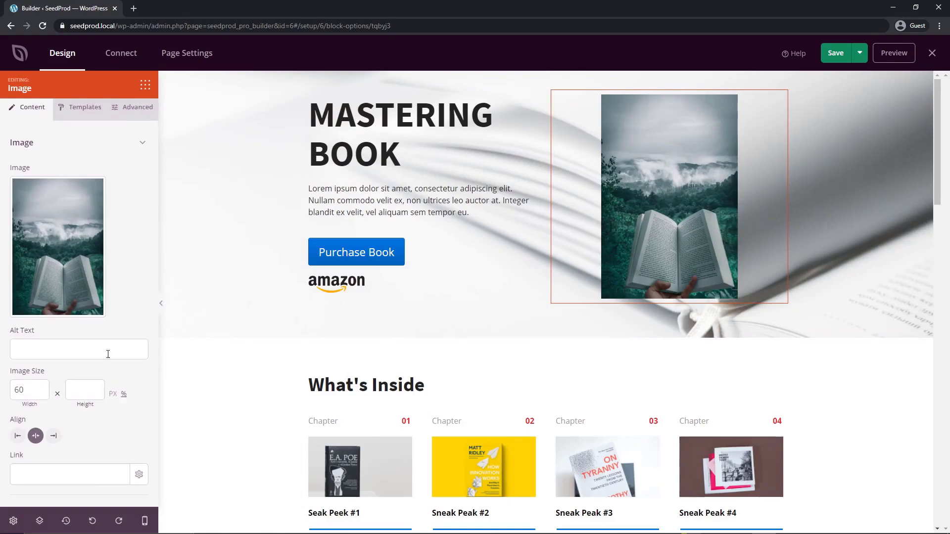
left_click(82, 107)
scroll(85, 372, "down", 5)
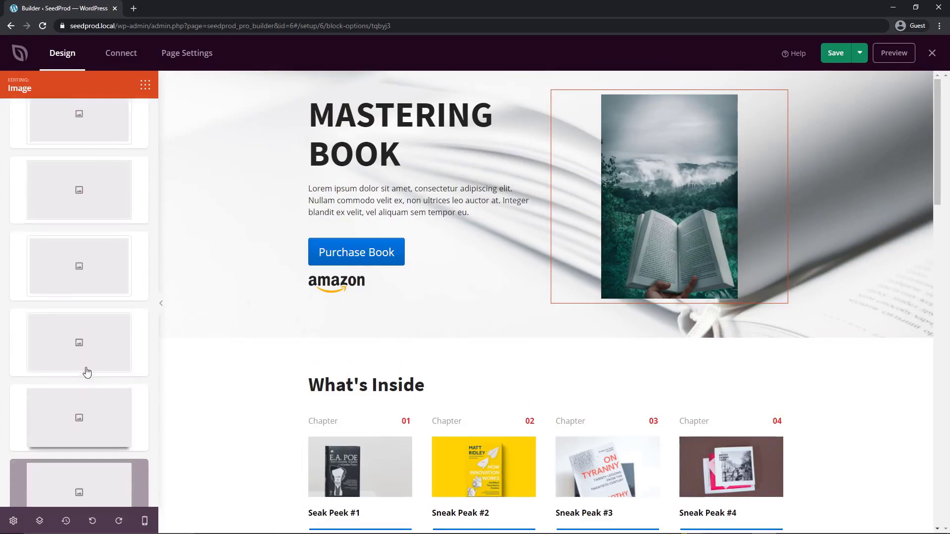
left_click(77, 440)
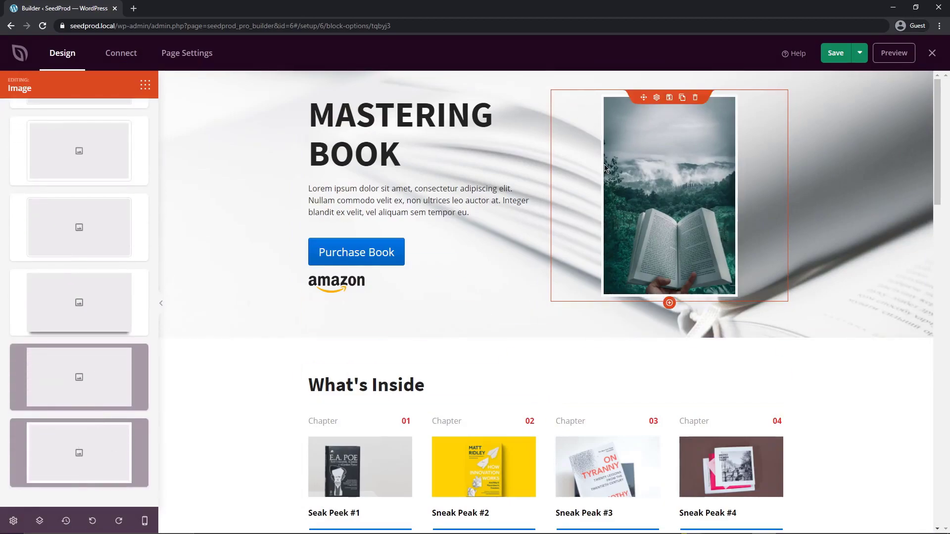
Apply the dark and light green colour palette in Global Settings.
left_click(14, 521)
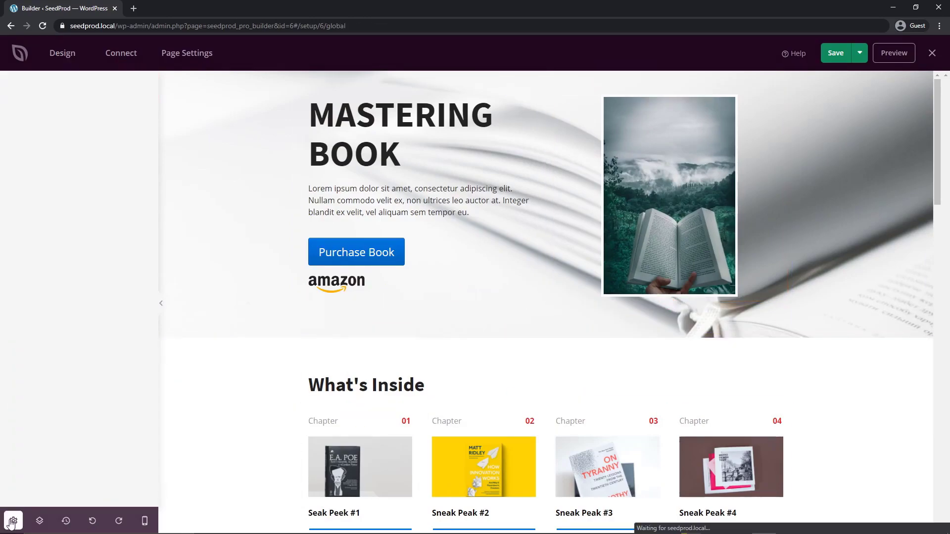
left_click(38, 138)
left_click(53, 266)
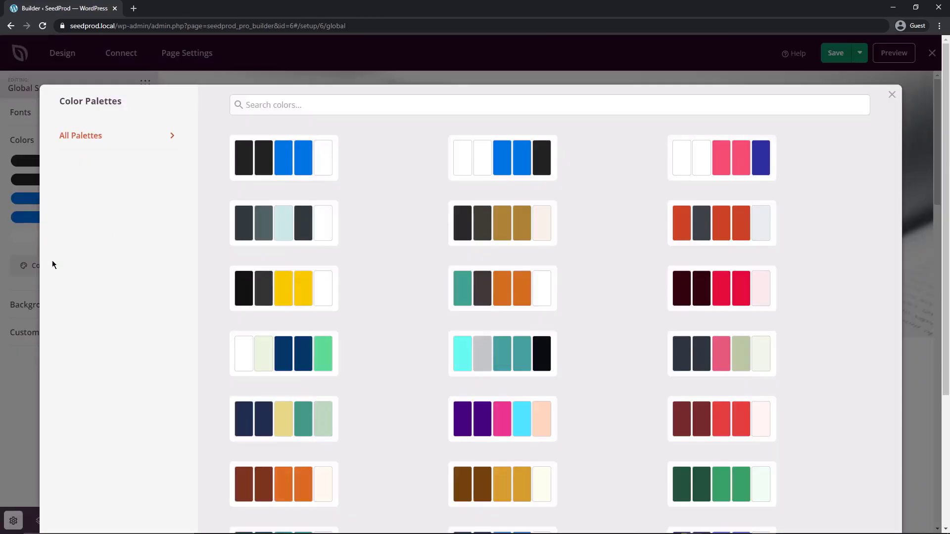
left_click(297, 352)
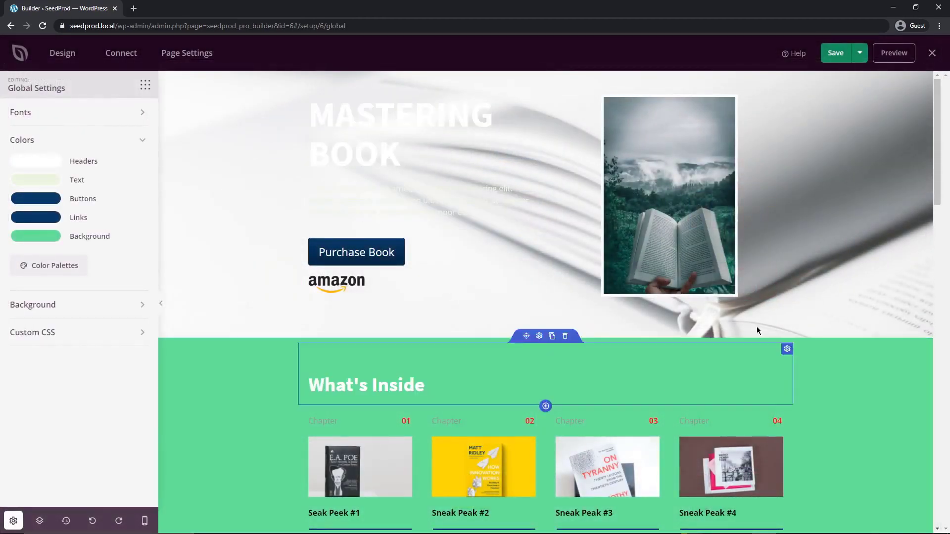
left_click(49, 267)
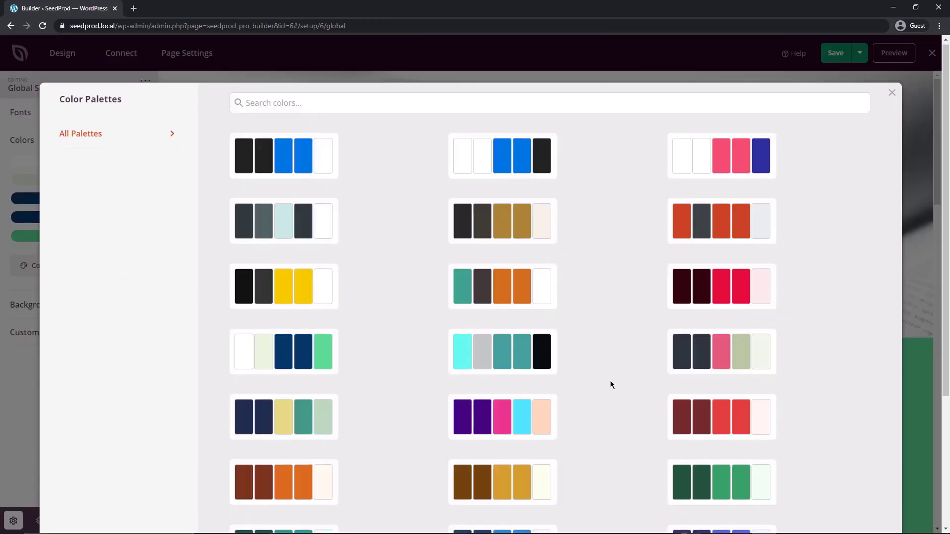
scroll(643, 342, "down", 3)
left_click(674, 299)
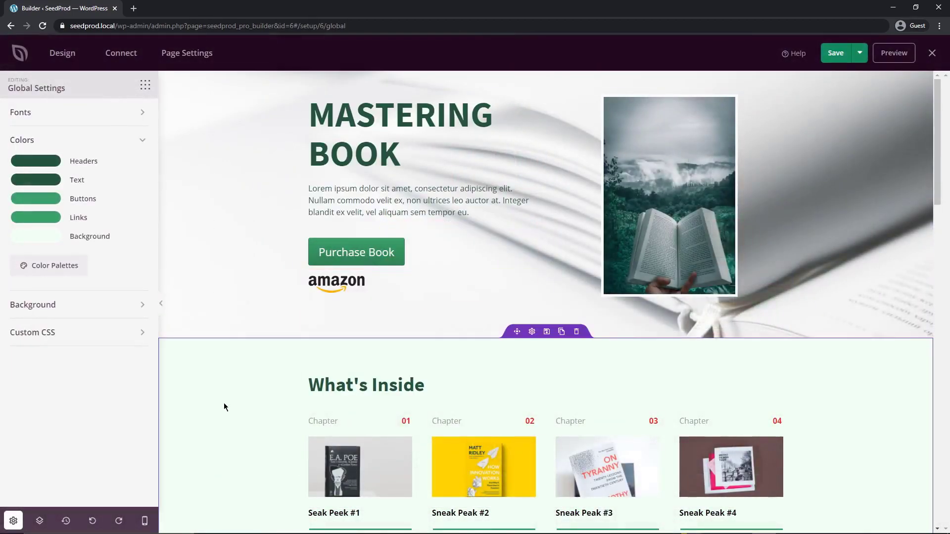
Set the What's Inside section background colour to white.
left_click(292, 371)
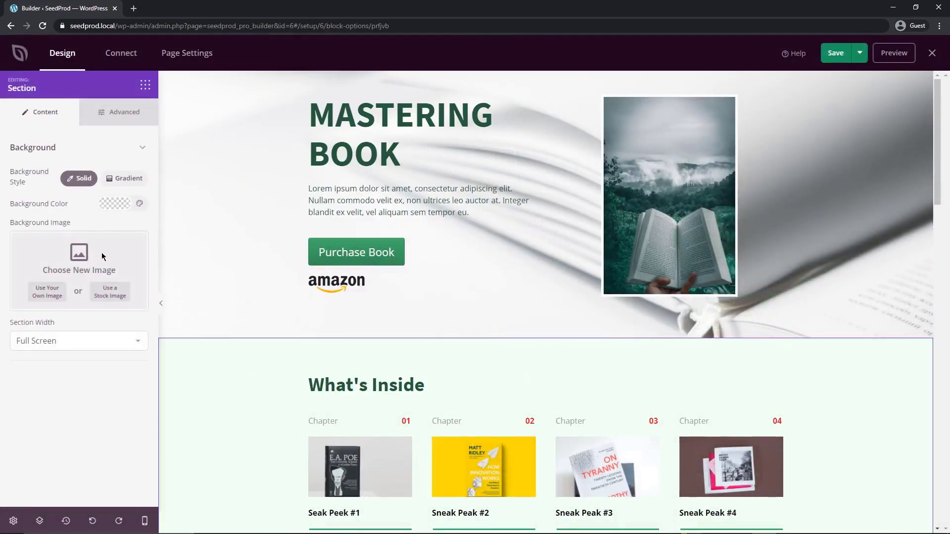
left_click(114, 203)
left_click(44, 300)
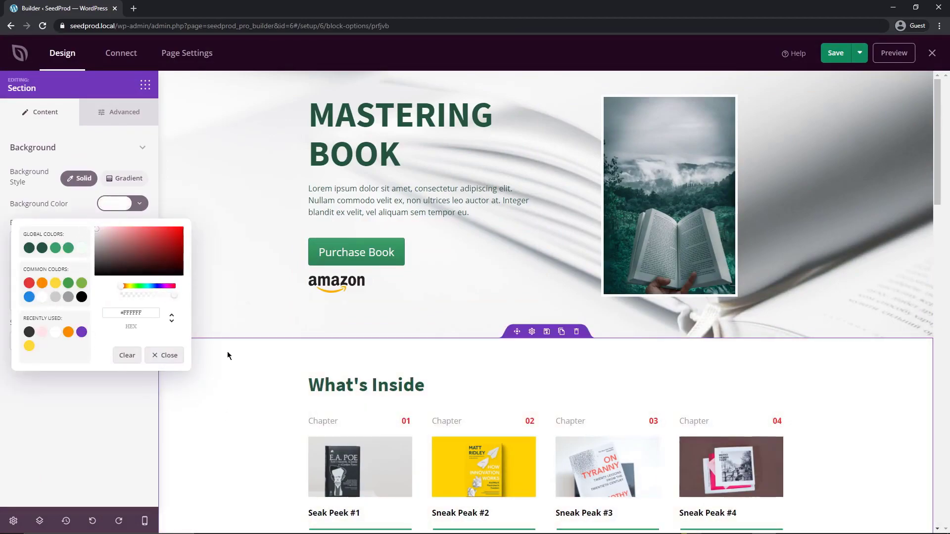
left_click(229, 372)
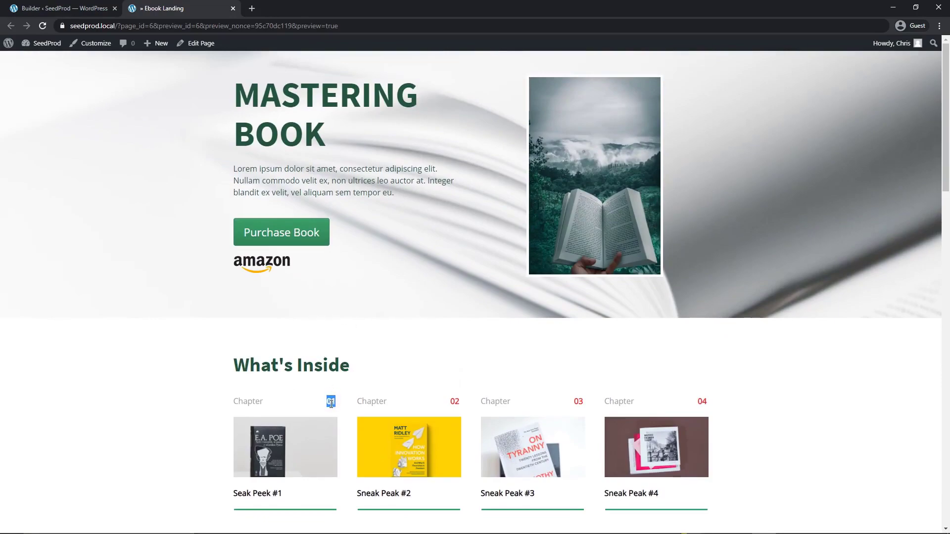
Close the preview and start editing the Chapter 01 label's number.
left_click(233, 9)
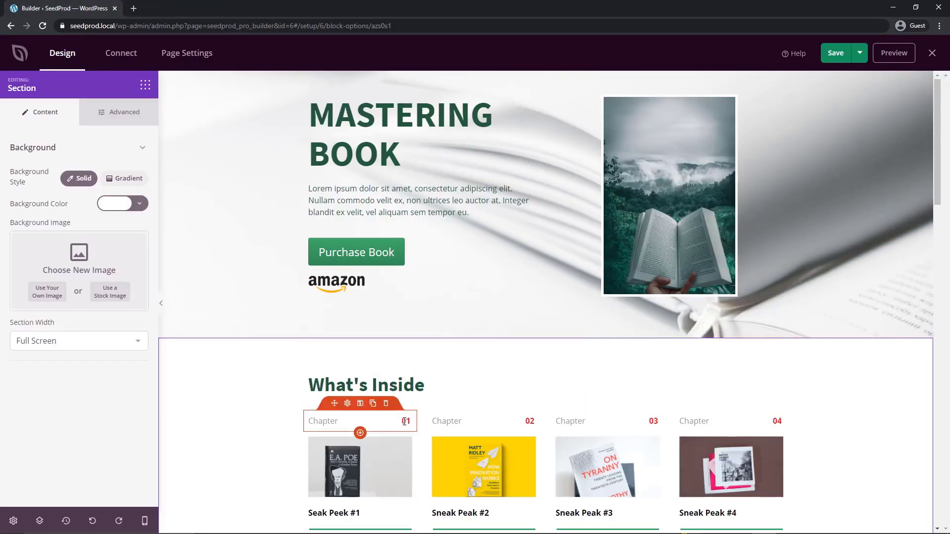
left_click(404, 421)
double_click(404, 422)
left_click(124, 211)
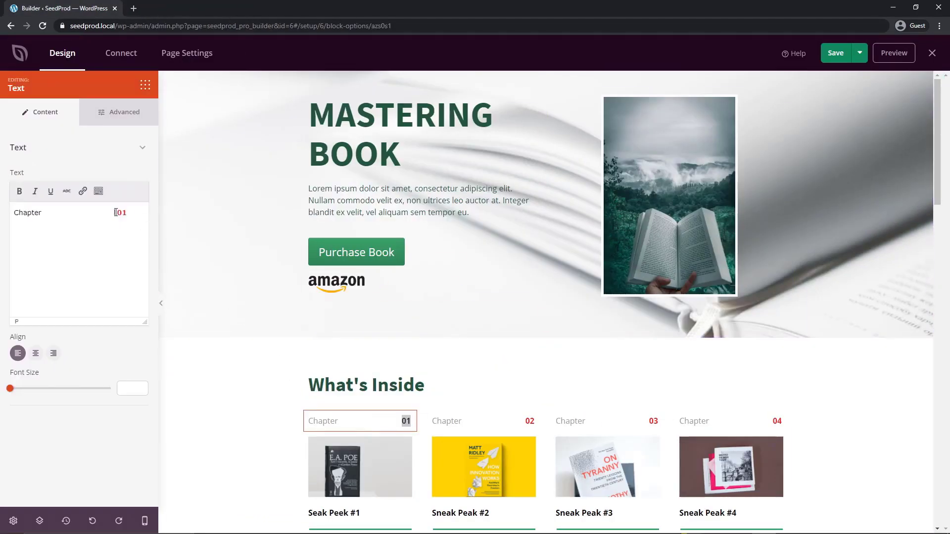
double_click(123, 212)
left_click(125, 211)
scroll(406, 315, "down", 2)
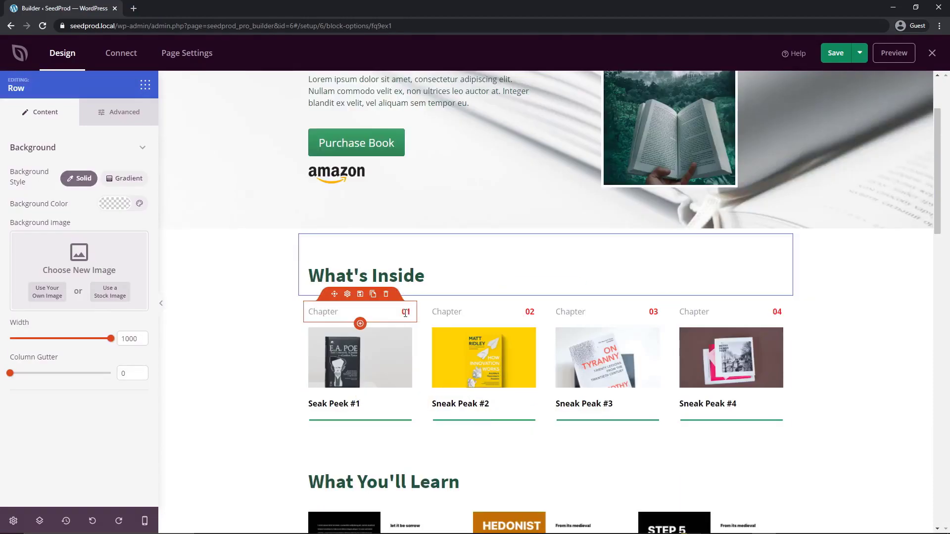
Select 01 in the text editor and set its text colour to Sea green.
left_click(406, 312)
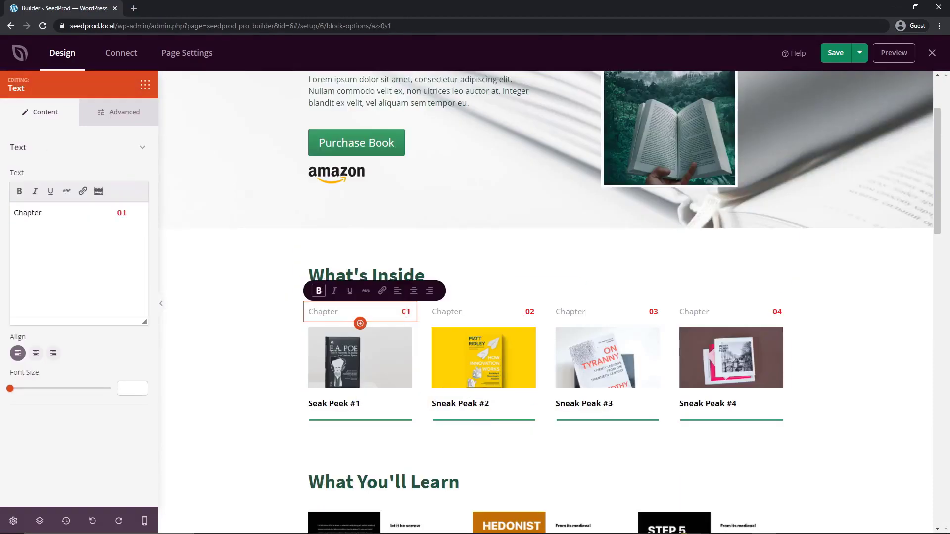
double_click(121, 212)
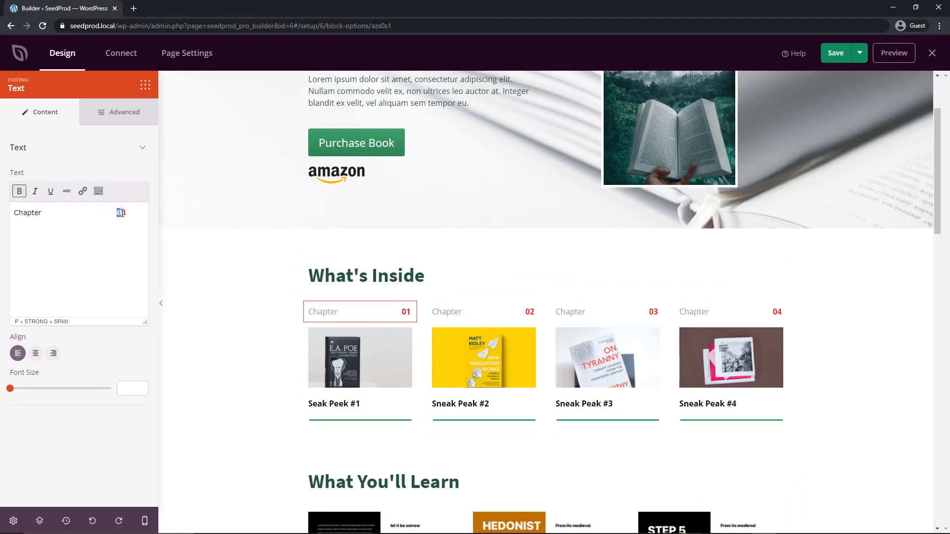
left_click(98, 191)
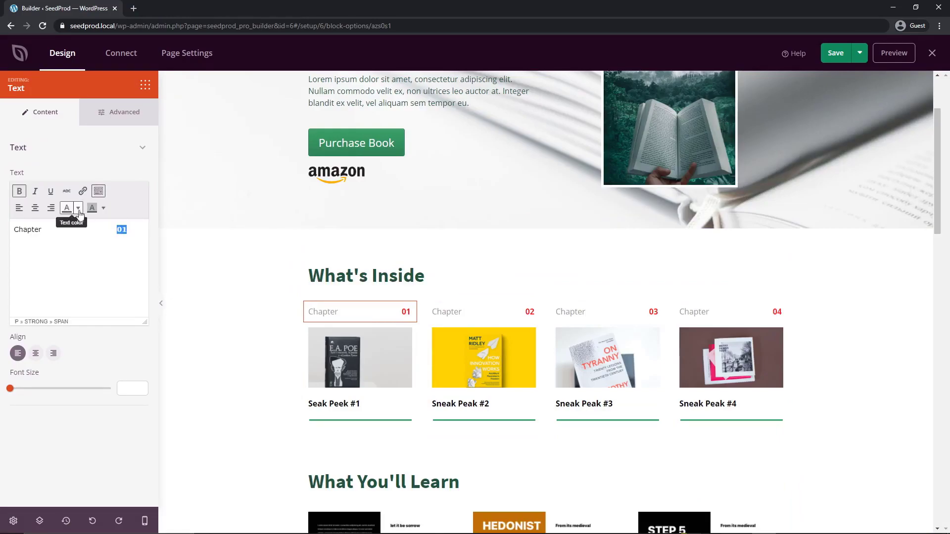
left_click(78, 208)
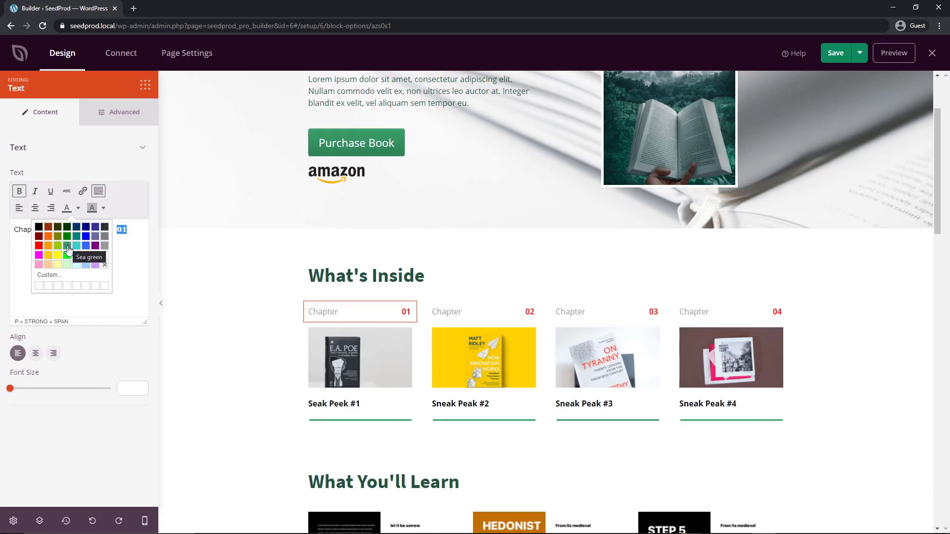
left_click(68, 247)
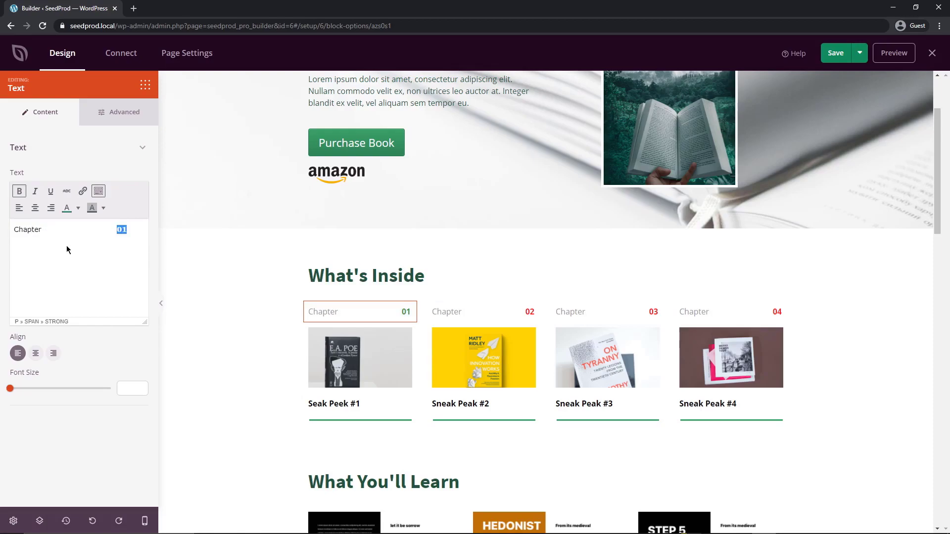
left_click(329, 279)
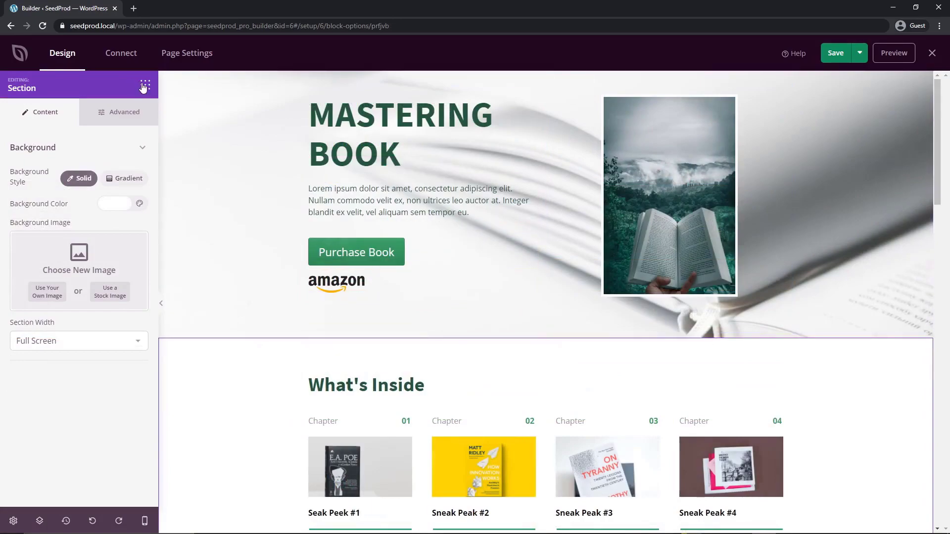
Place an Optin Form block beneath the amazon logo in the hero.
left_click(145, 85)
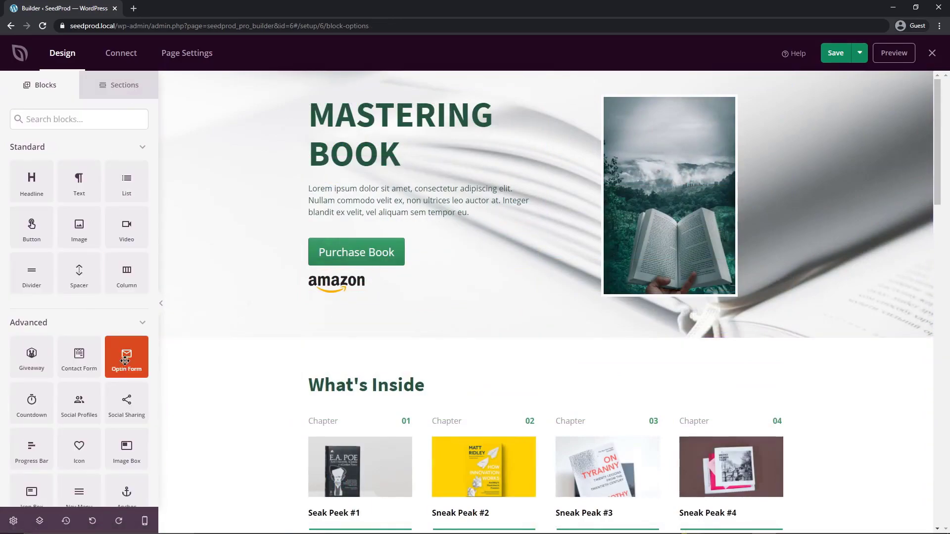
left_click_drag(125, 361, 408, 314)
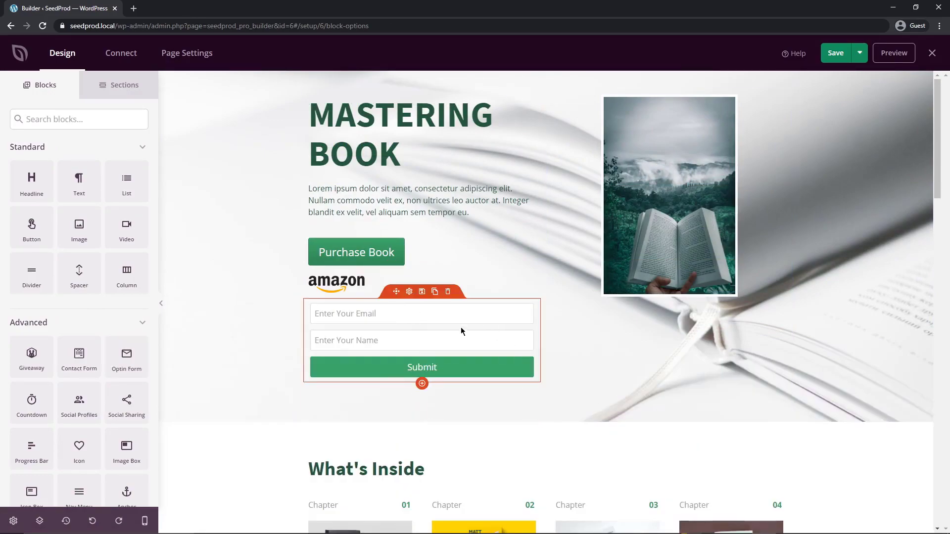
left_click_drag(396, 291, 387, 332)
Hide the form's Name field and keep it Medium size, centre-aligned.
left_click(409, 303)
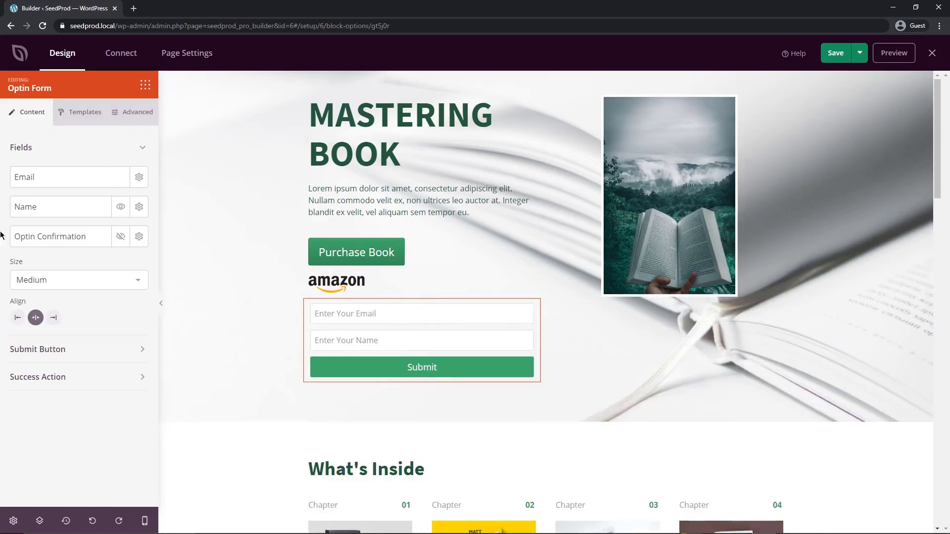
left_click(121, 207)
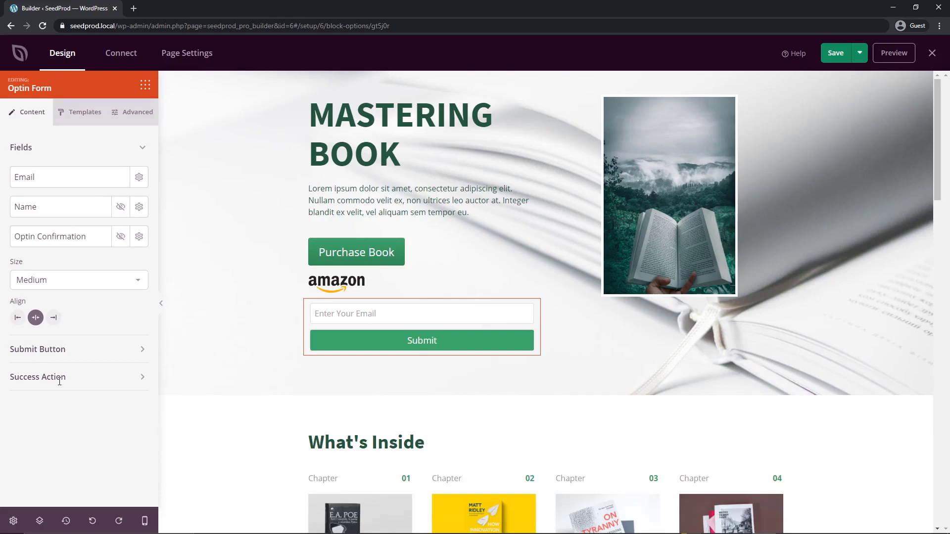
left_click(44, 278)
left_click(50, 296)
left_click(53, 280)
left_click(47, 317)
left_click(43, 281)
left_click(43, 307)
left_click(17, 318)
left_click(36, 318)
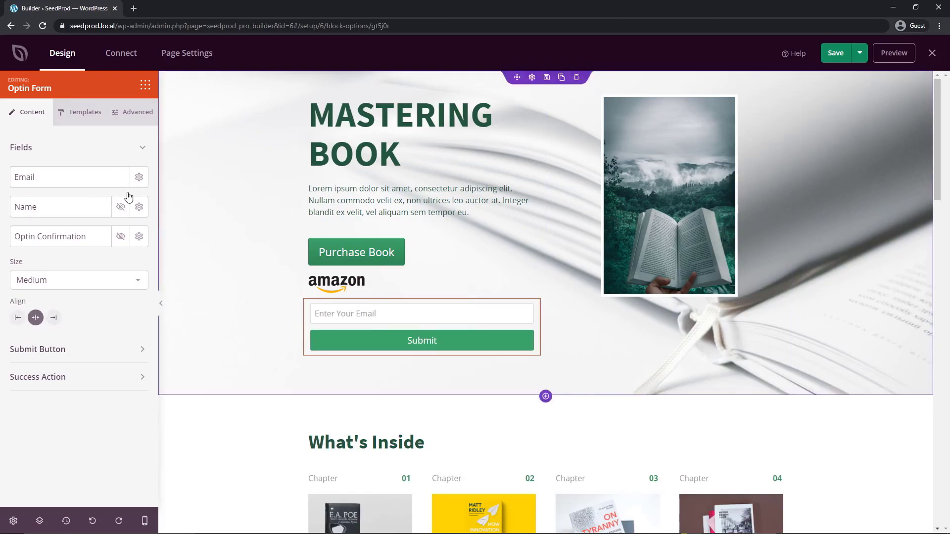
Change the submit button text to 'Join Our Email List', keeping 100 width and centre alignment.
left_click(78, 348)
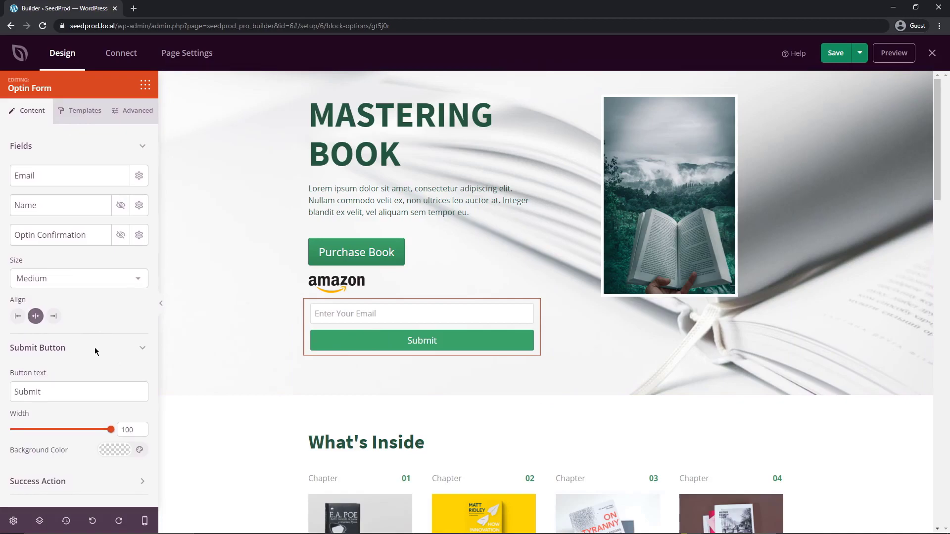
left_click(61, 391)
double_click(59, 390)
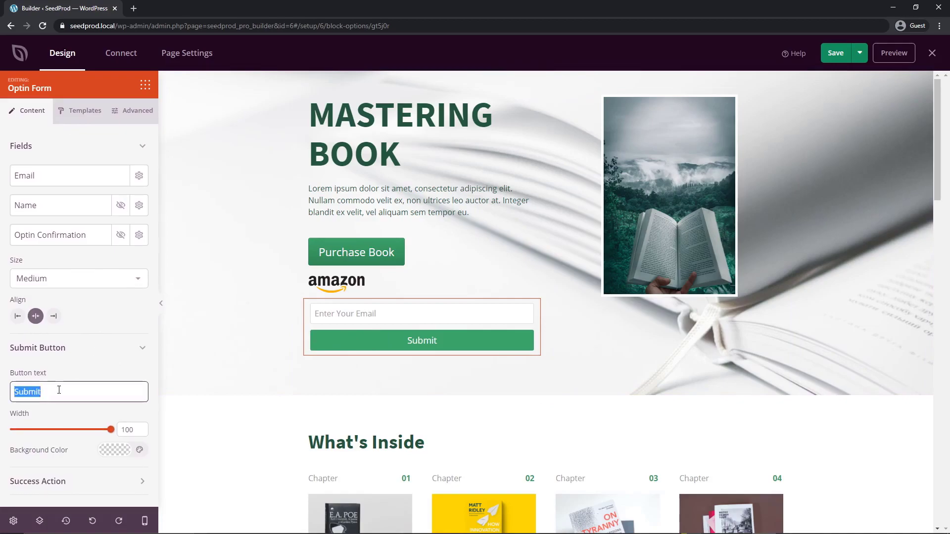
type("Join Our Em")
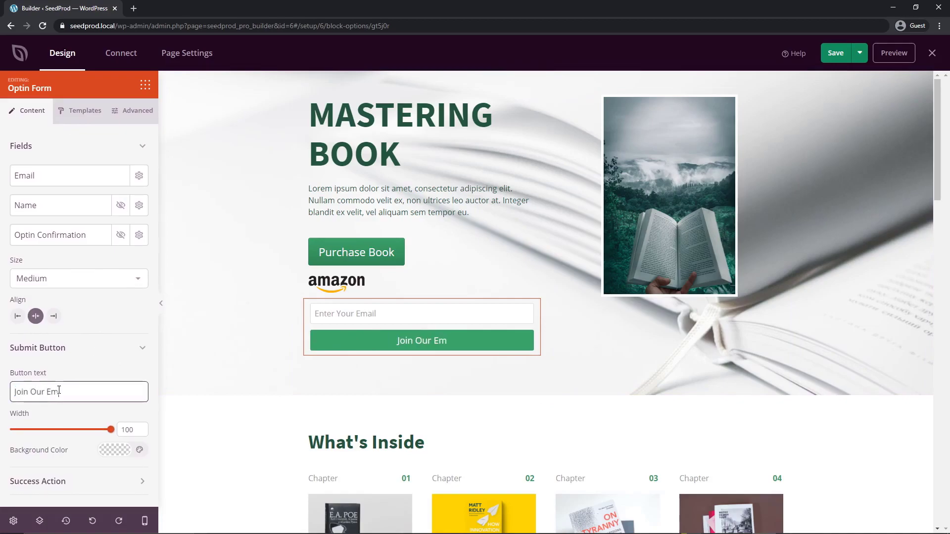
type("ail List")
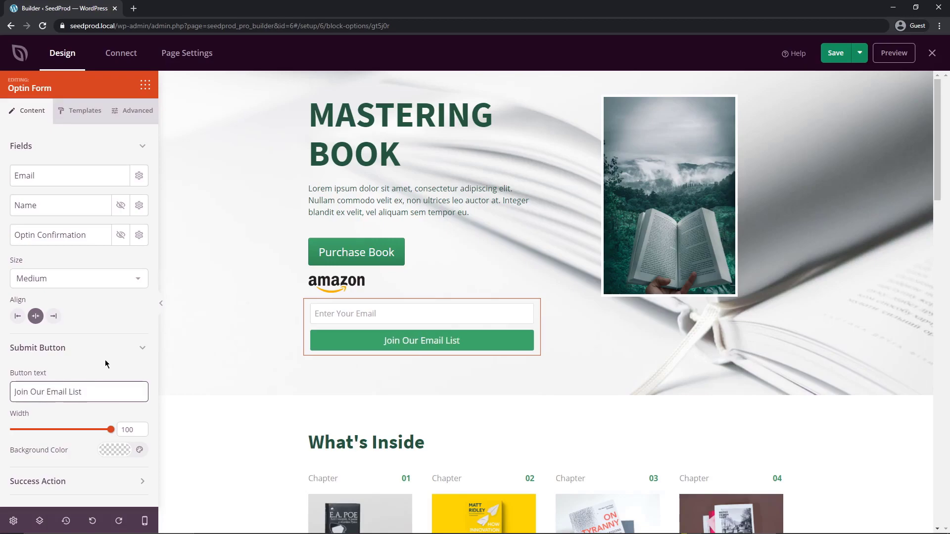
left_click_drag(112, 431, 81, 431)
left_click(17, 319)
left_click(35, 318)
left_click_drag(81, 430, 112, 429)
left_click(121, 347)
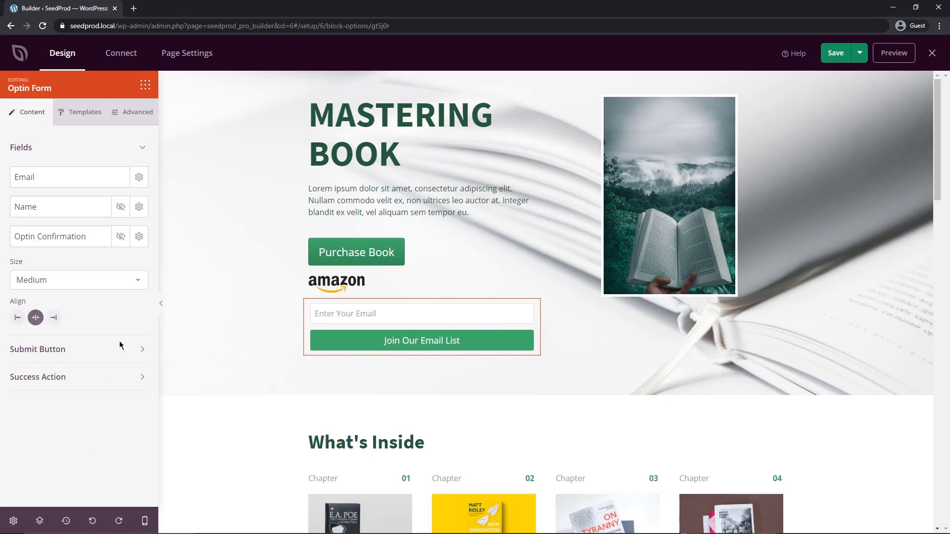
Review the Success Action, keeping Show Message, then view the input field style Templates.
left_click(90, 378)
scroll(100, 356, "down", 2)
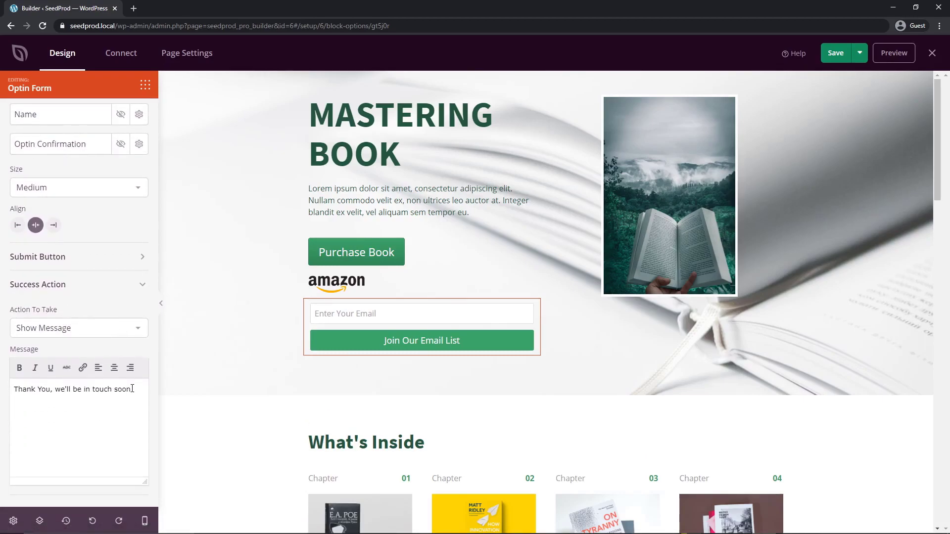
left_click_drag(132, 389, 1, 395)
left_click(75, 328)
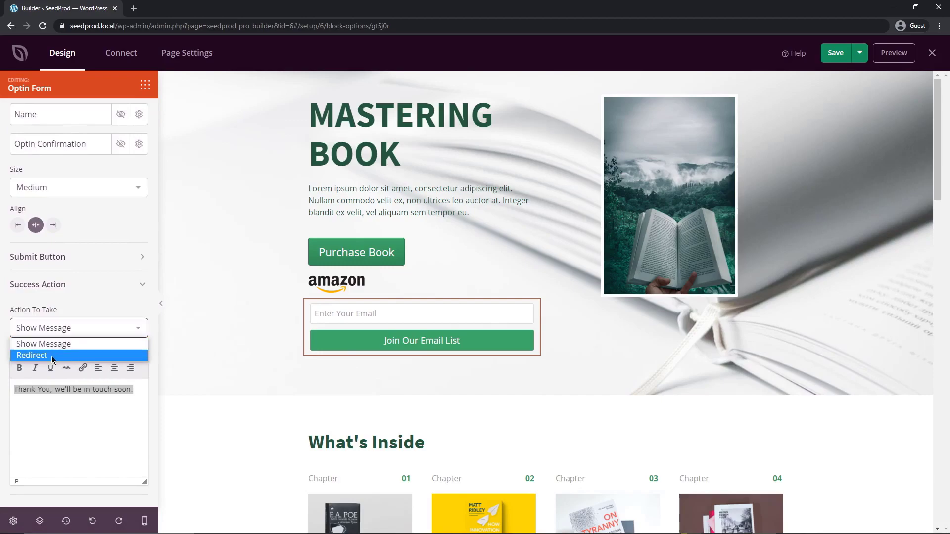
left_click(68, 327)
left_click(73, 285)
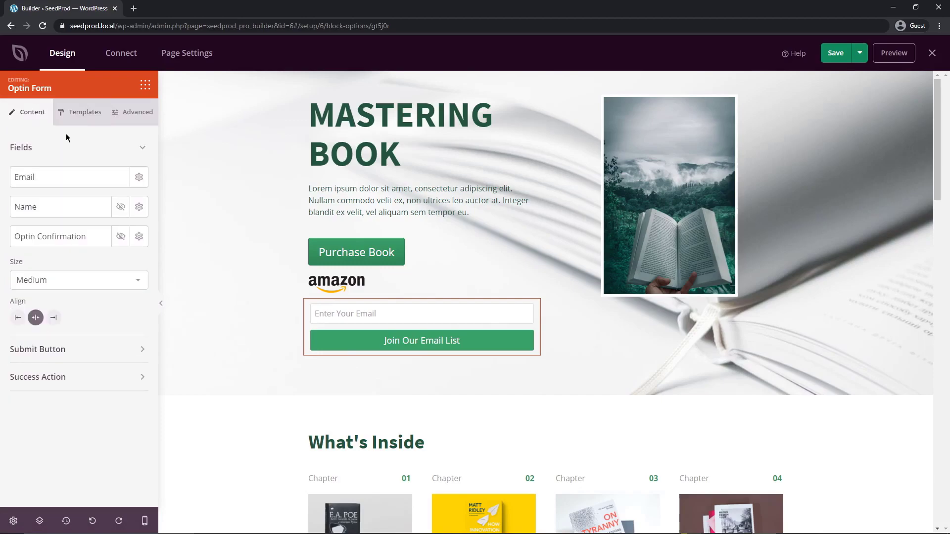
left_click(80, 115)
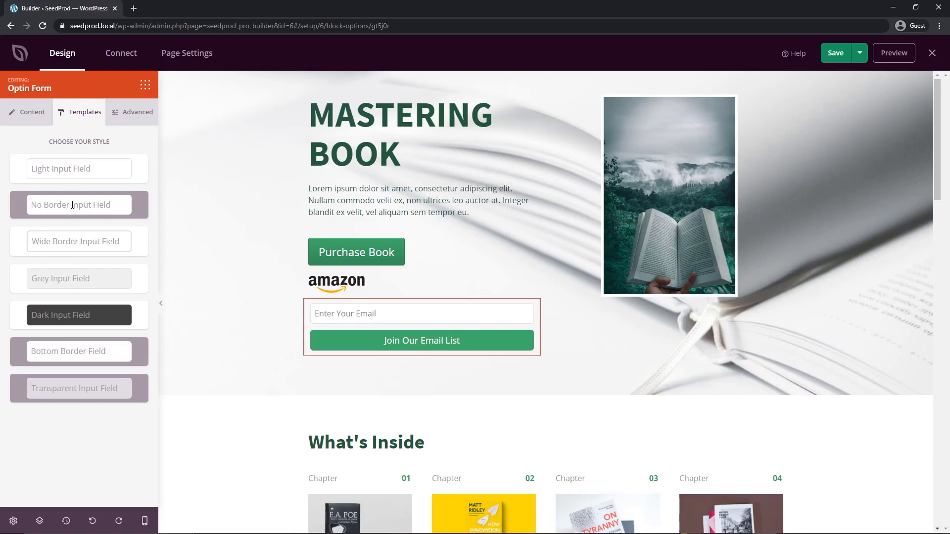
mouse_move(392, 330)
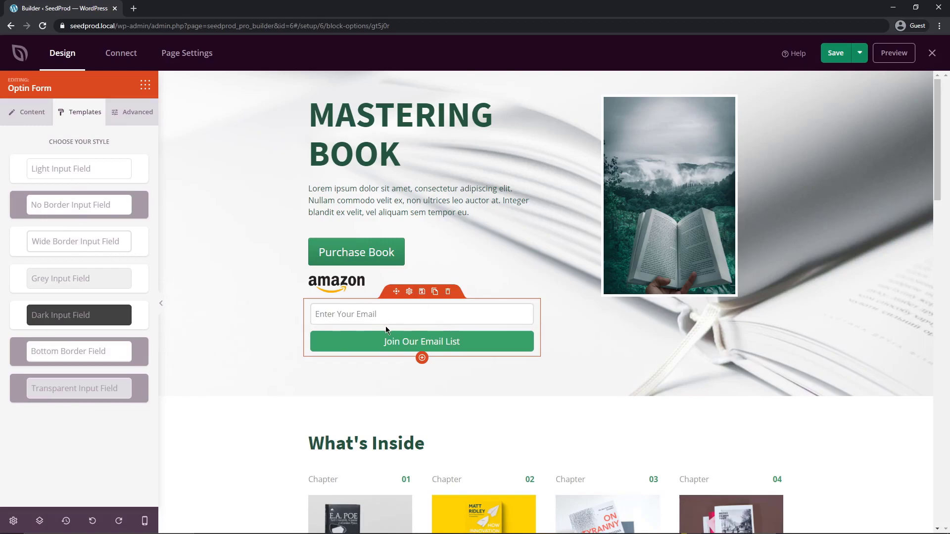
View the Constant Contact API key form under Connect, then close it without connecting.
left_click(124, 57)
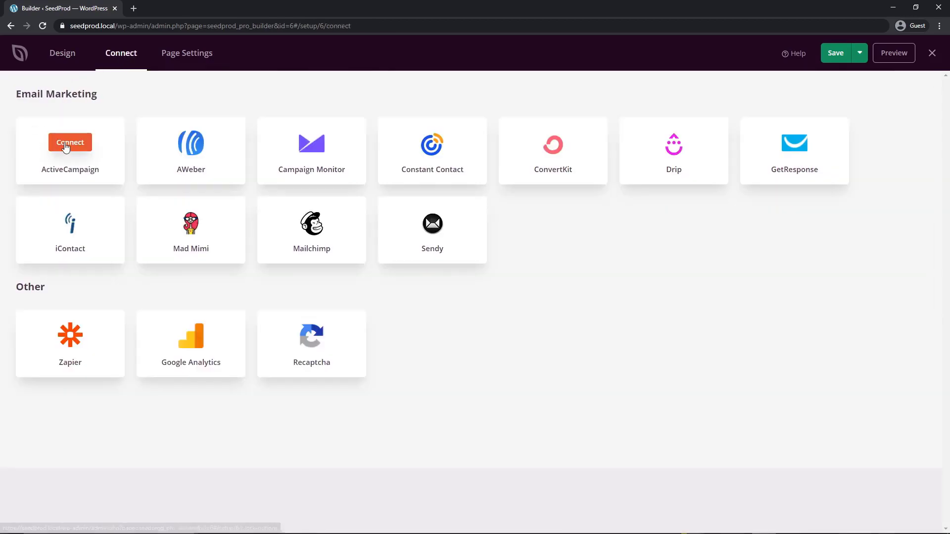
mouse_move(155, 152)
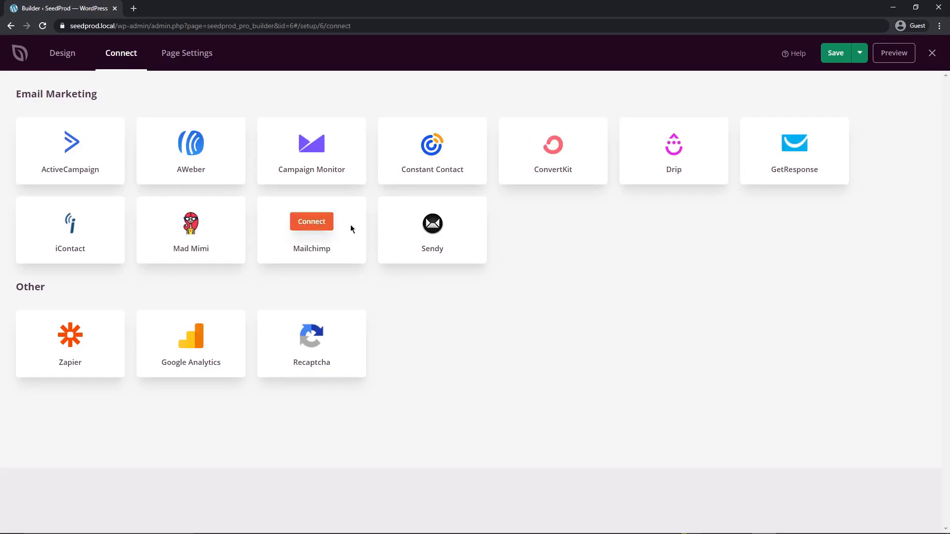
mouse_move(426, 163)
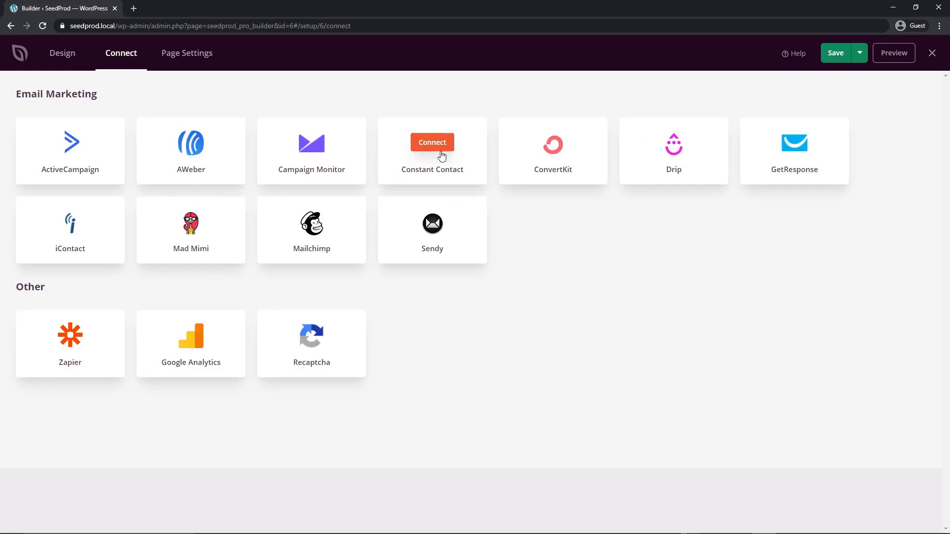
left_click(441, 153)
left_click(369, 223)
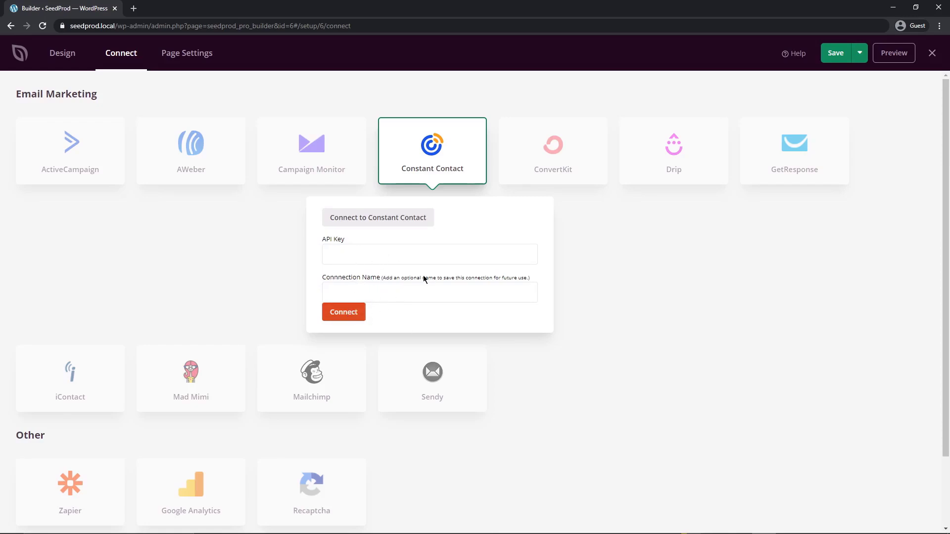
left_click(433, 148)
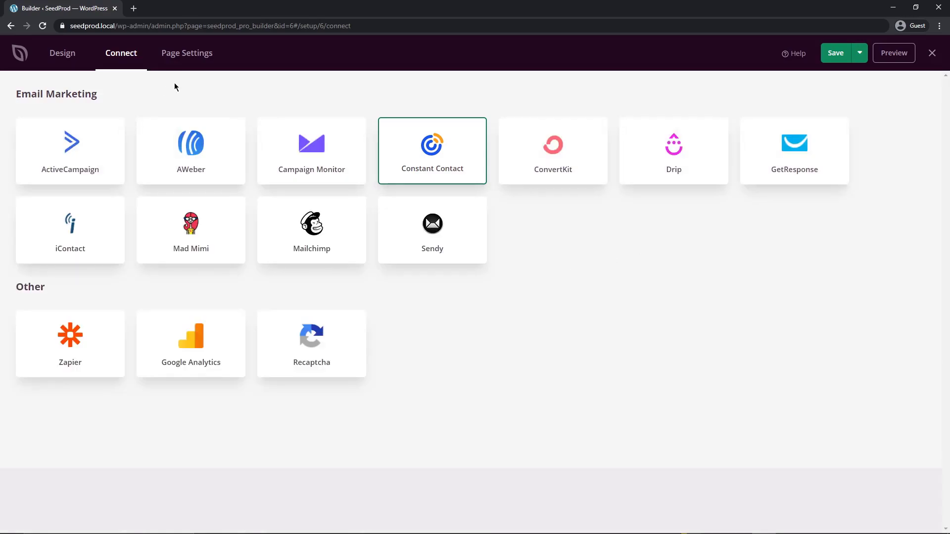
Review the General page settings, including the Powered by SeedProd wording and isolation mode.
left_click(187, 55)
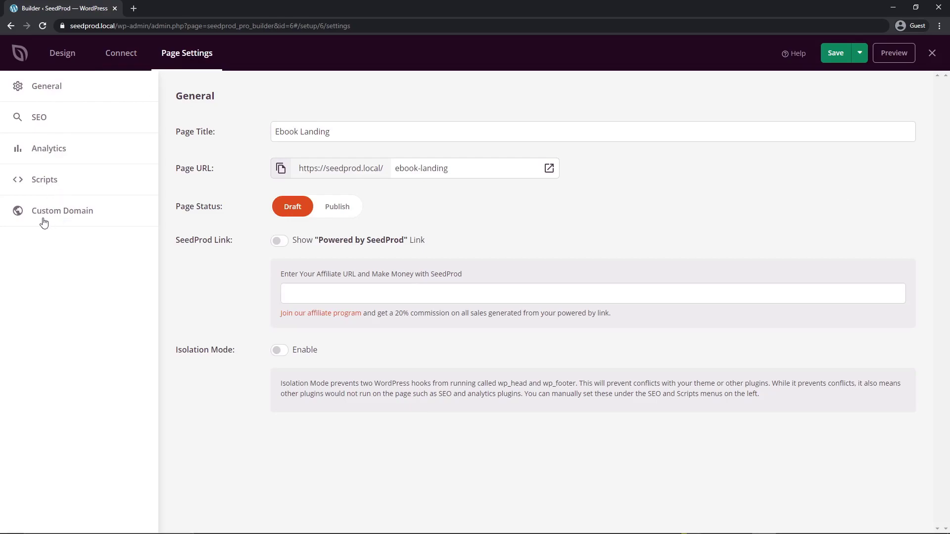
left_click(40, 86)
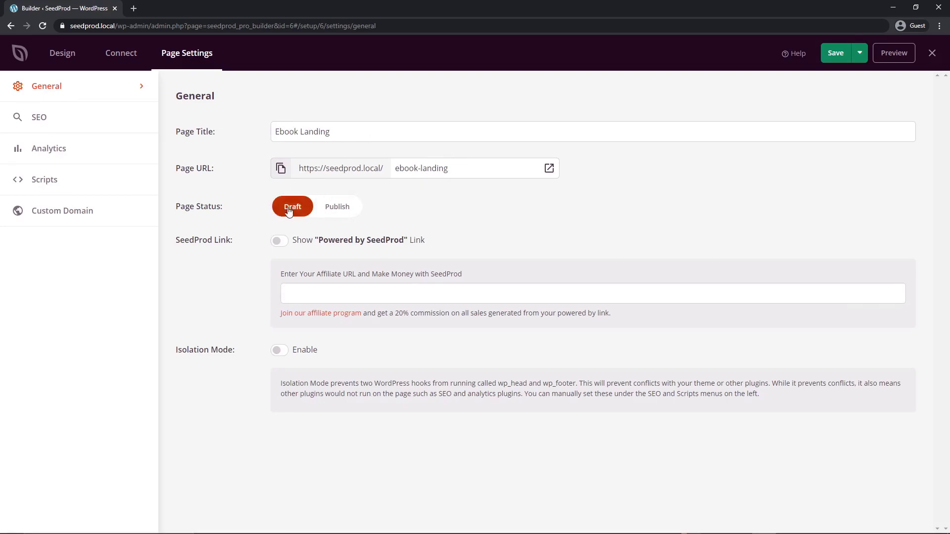
left_click(864, 58)
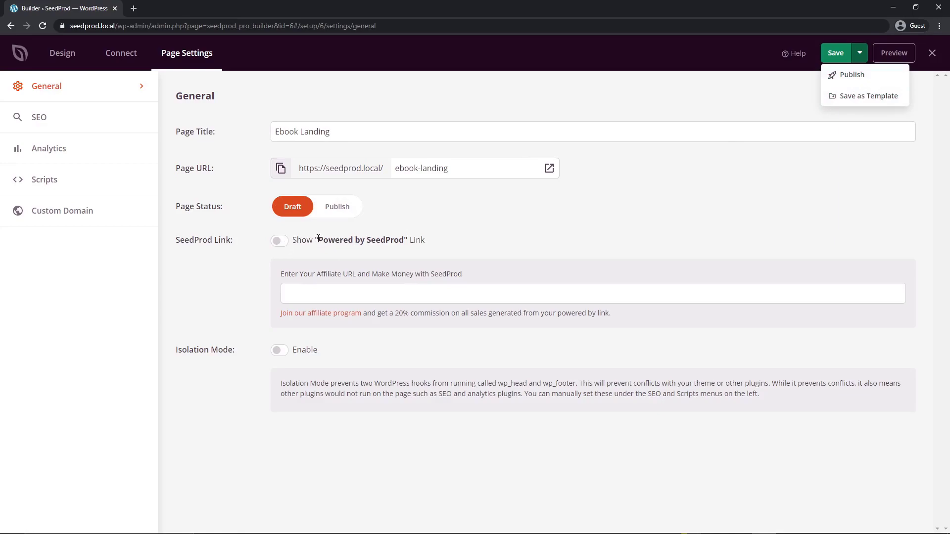
left_click_drag(318, 239, 408, 240)
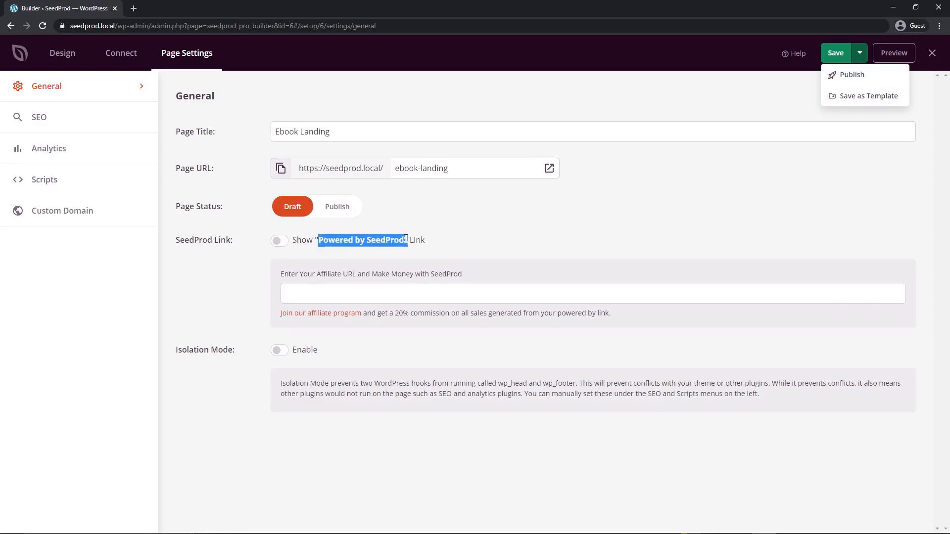
left_click(280, 358)
View the SEO, Analytics and Scripts page settings.
left_click(76, 119)
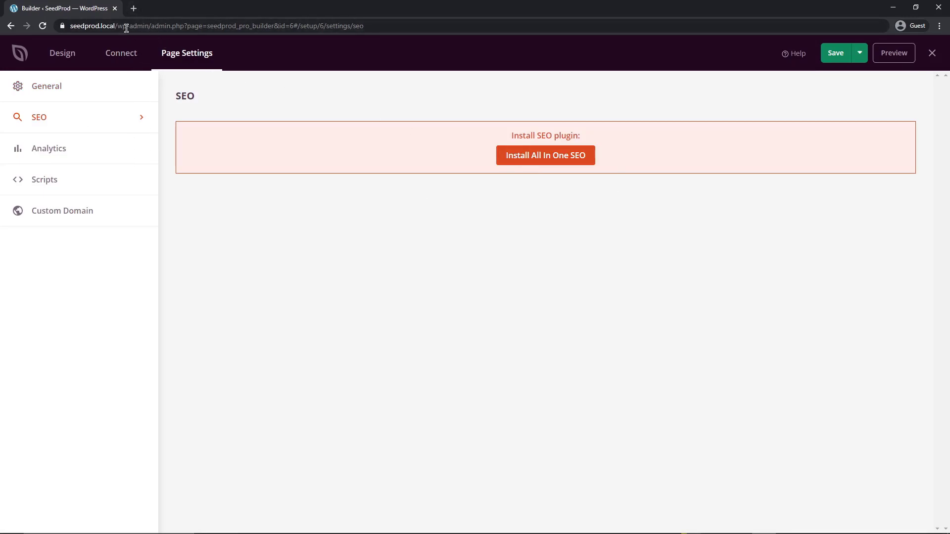
left_click(48, 153)
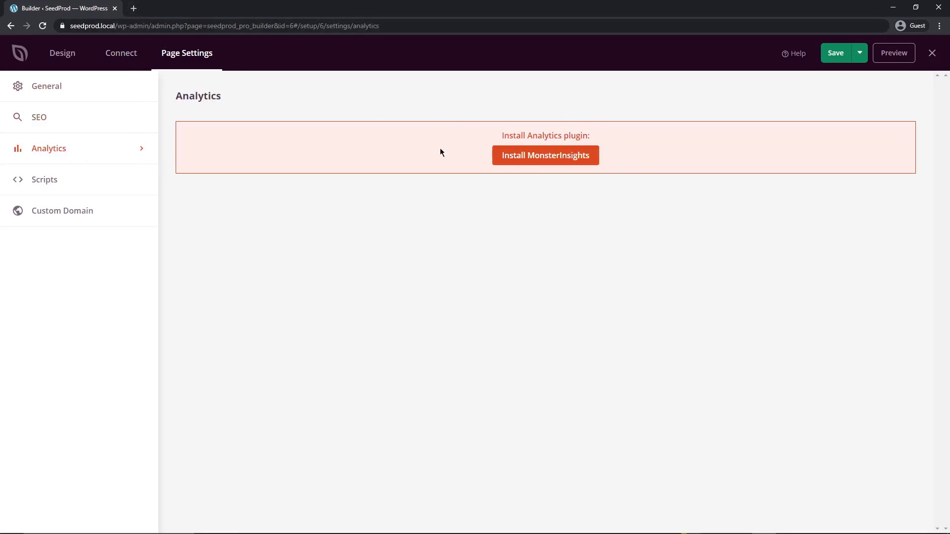
left_click(56, 179)
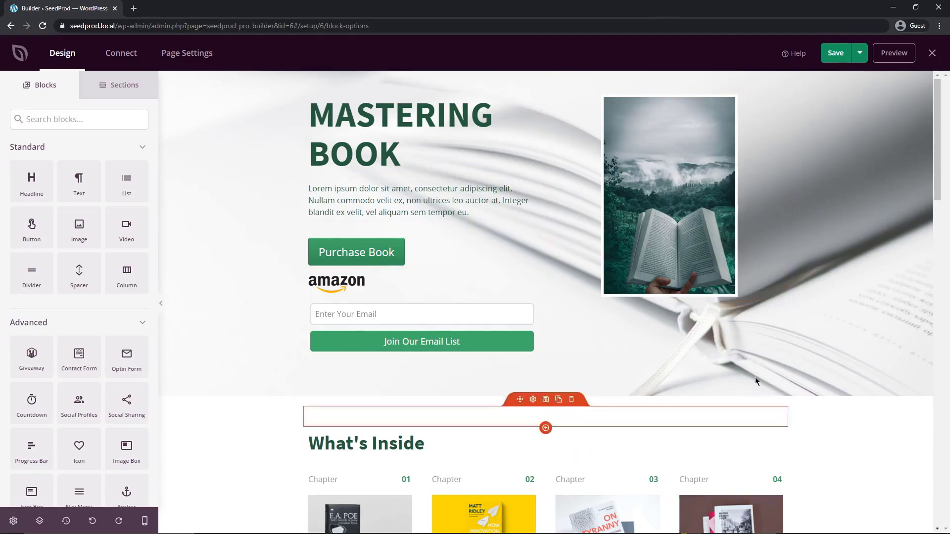
Save the Ebook Landing page and publish it from the Save dropdown.
left_click(840, 58)
left_click(860, 53)
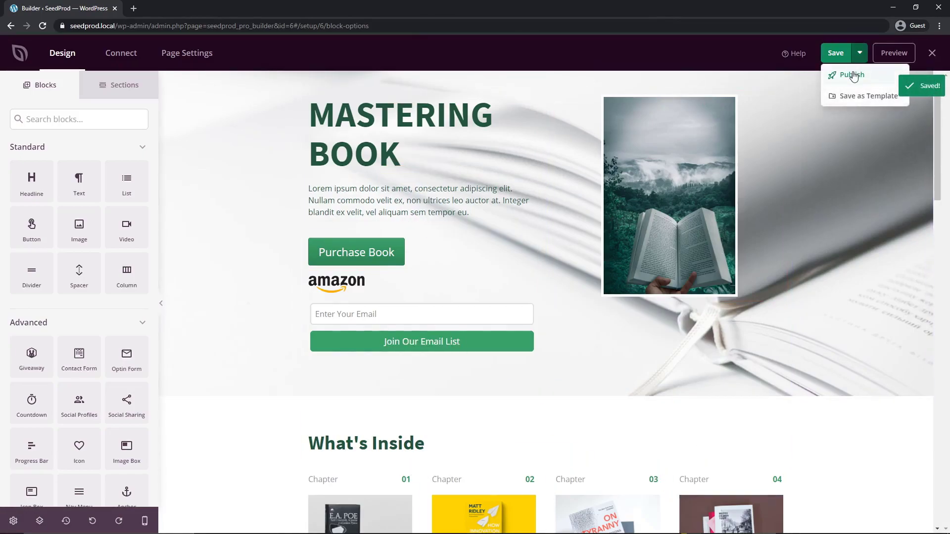
left_click(852, 75)
Open the live page in a new tab and review it, selecting the MASTERING BOOK heading.
left_click(452, 335)
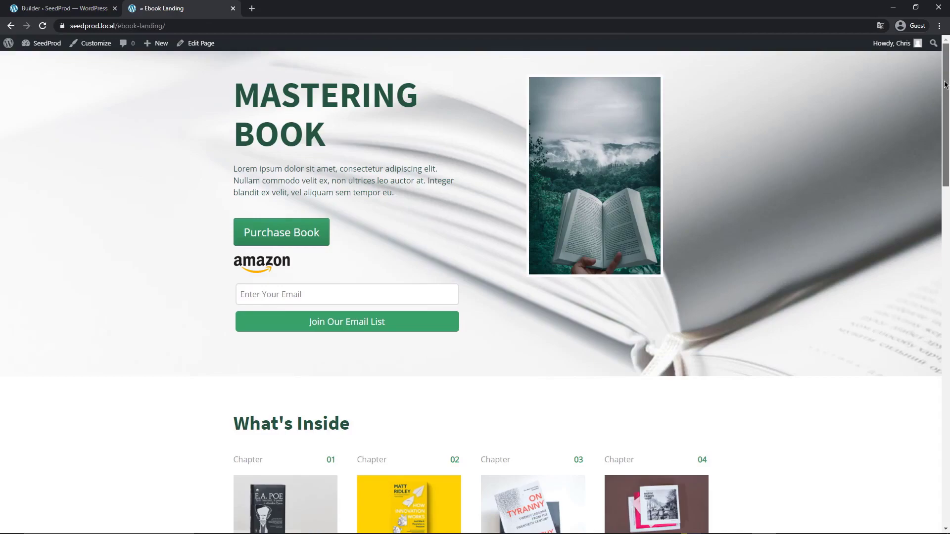
left_click_drag(945, 86, 564, 121)
left_click_drag(241, 92, 327, 134)
left_click(327, 134)
left_click_drag(947, 104, 945, 450)
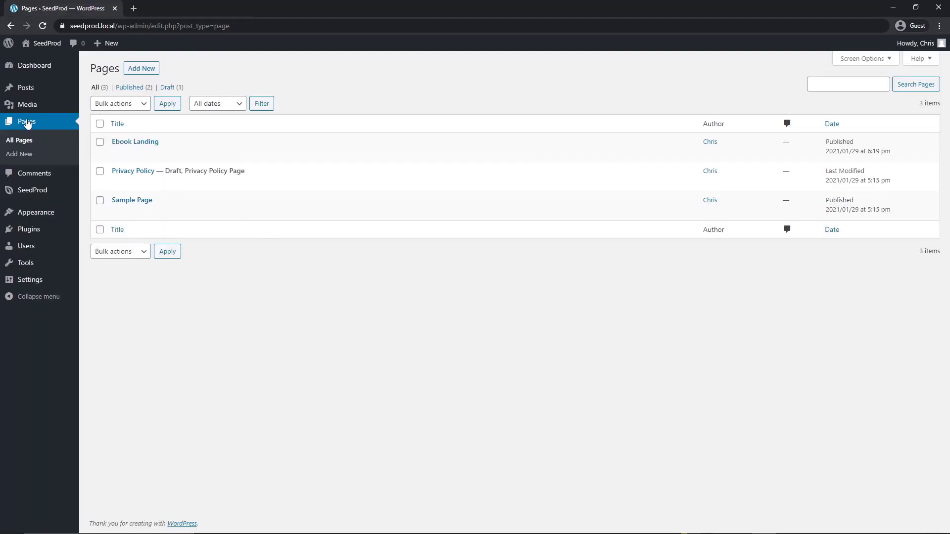
Go to SeedProd's Pages overview to confirm Ebook Landing is published at /ebook-landing/.
mouse_move(142, 144)
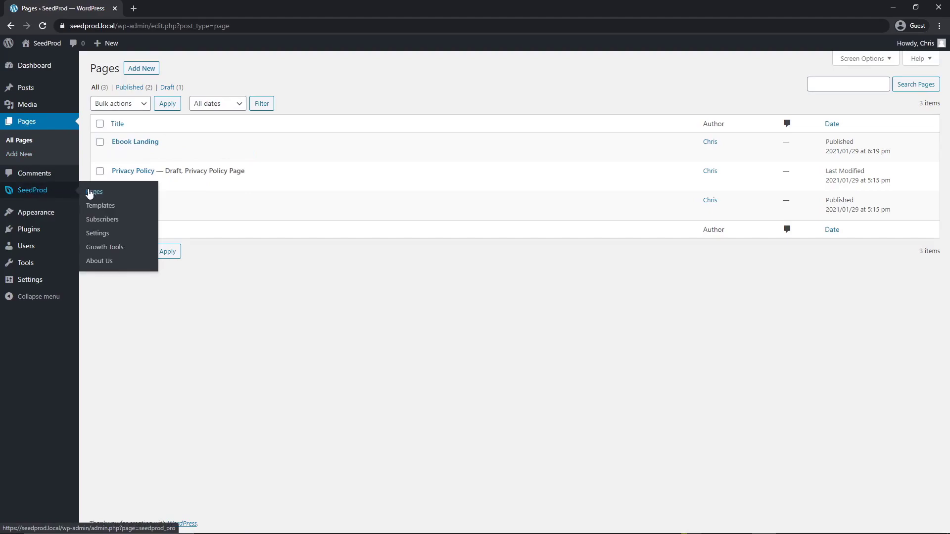
left_click(94, 192)
mouse_move(124, 456)
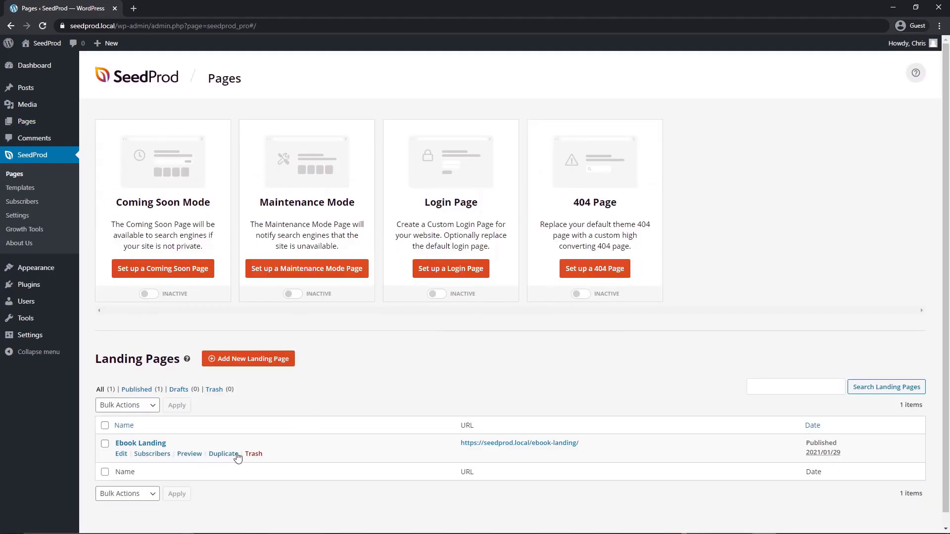